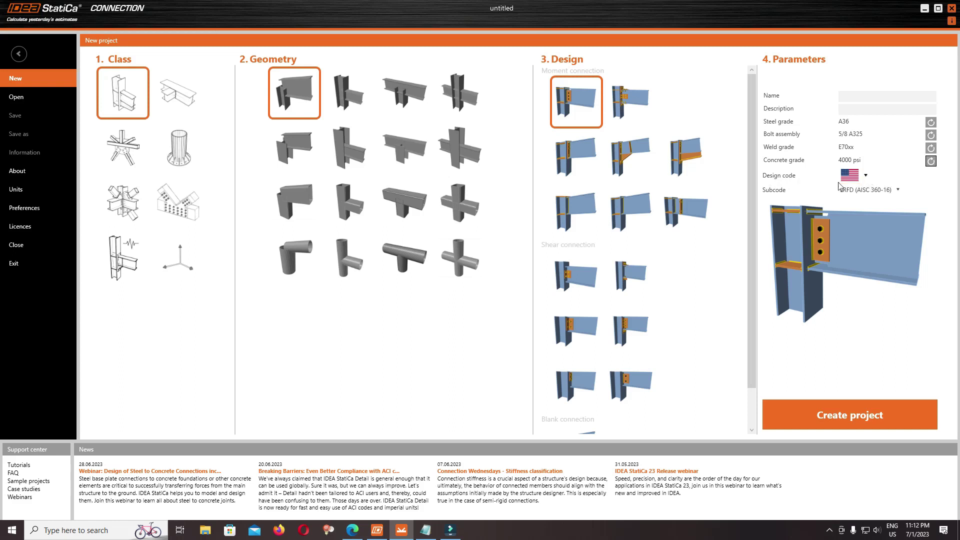
Step: Create the connection project with LRFD (AISC 360-16) and the default steel and bolt assembly
click(899, 188)
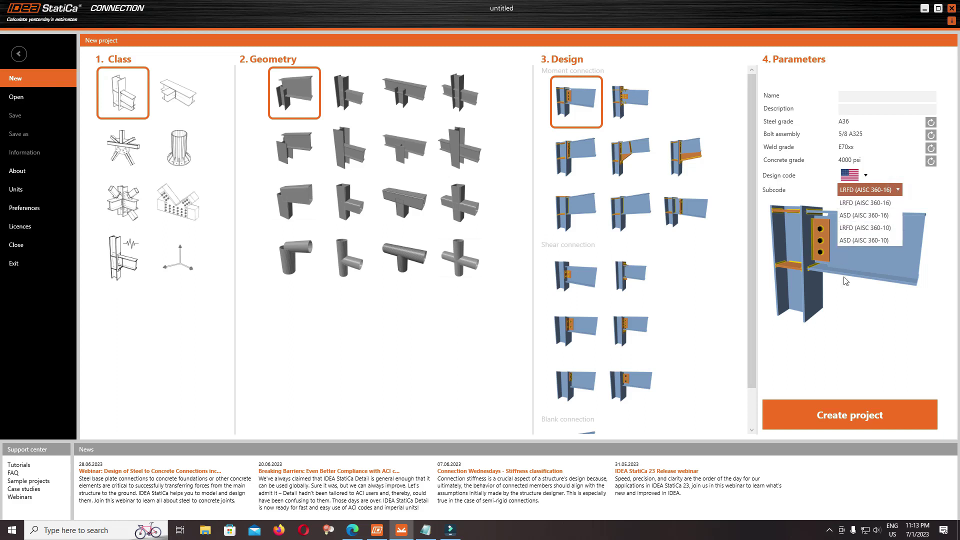
click(890, 203)
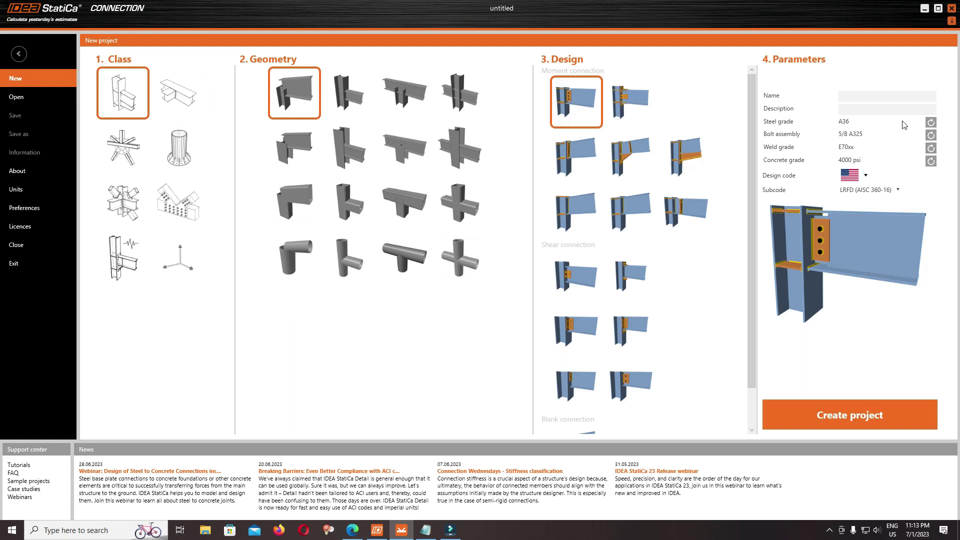
click(931, 122)
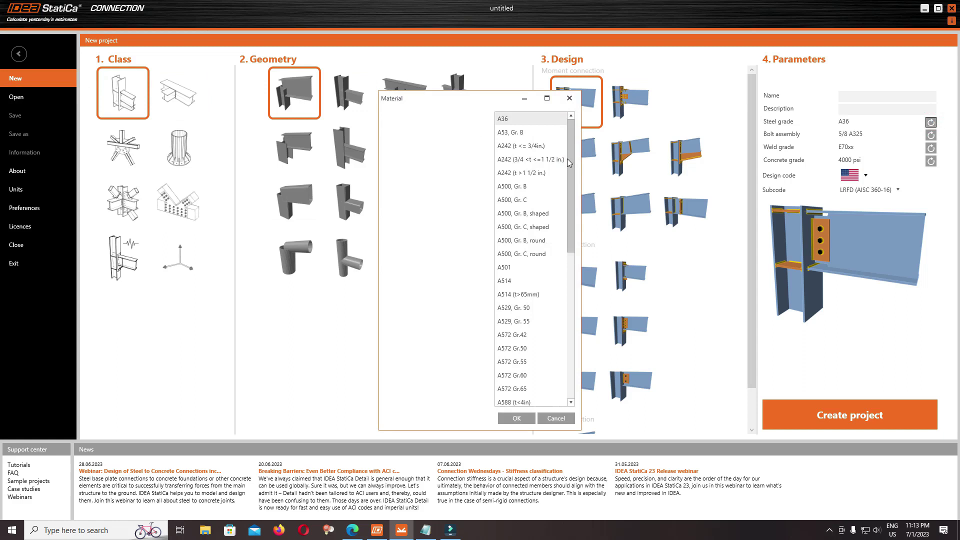
mouse_move(570, 159)
mouse_down()
mouse_move(577, 378)
mouse_move(578, 156)
mouse_up()
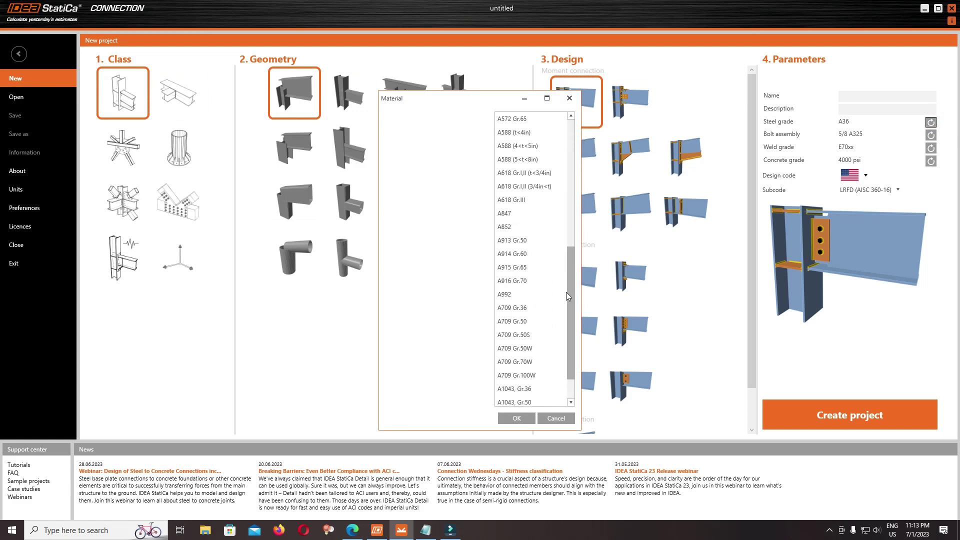
mouse_move(575, 149)
mouse_down()
mouse_move(566, 408)
mouse_move(568, 142)
mouse_move(570, 385)
mouse_move(582, 153)
mouse_up()
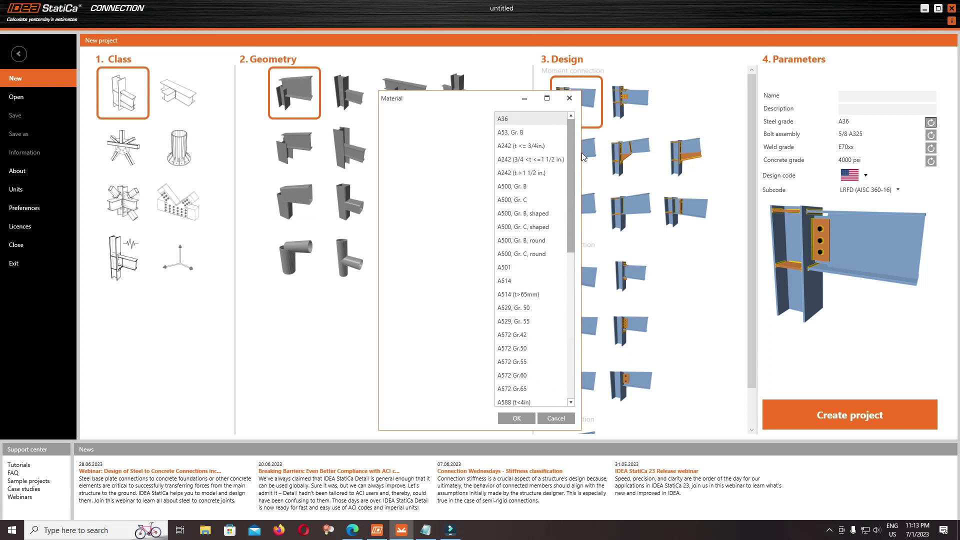
click(569, 98)
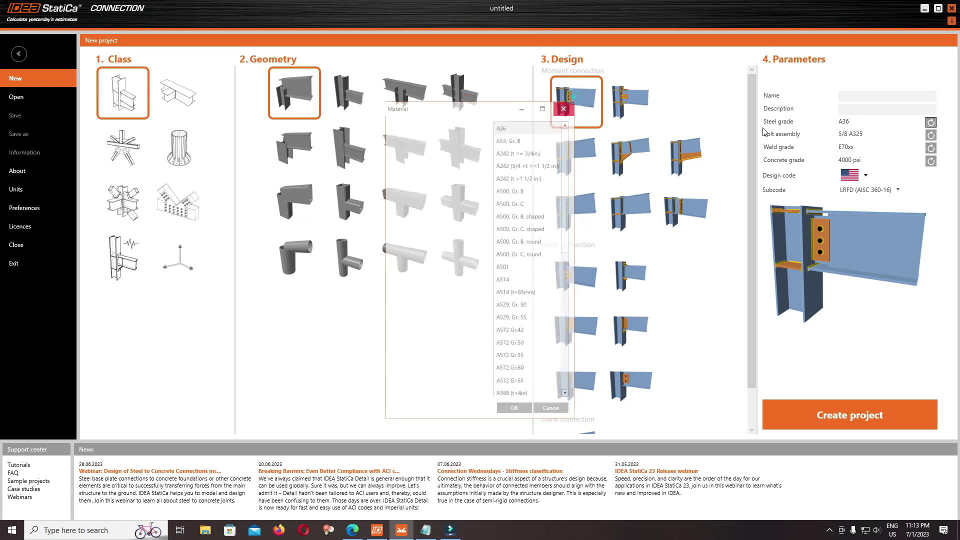
click(931, 135)
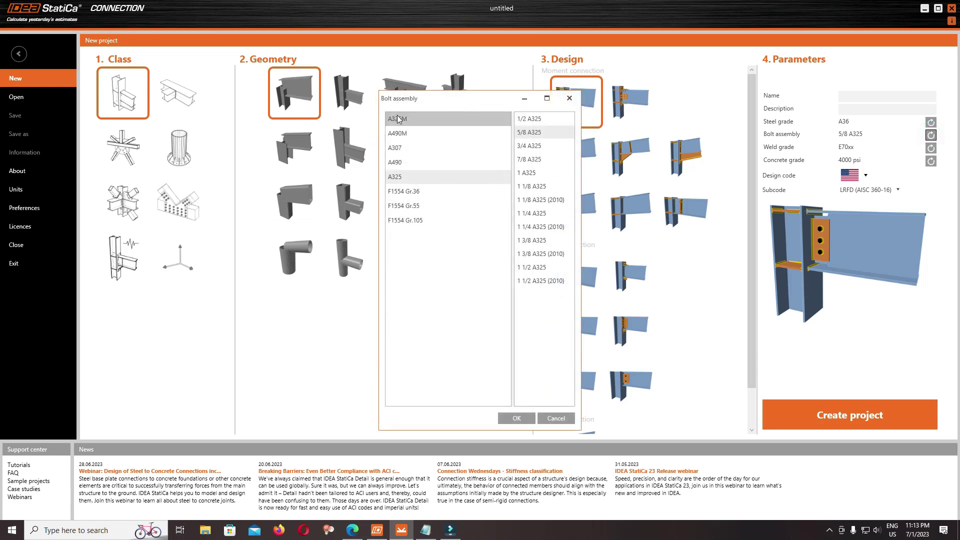
click(570, 97)
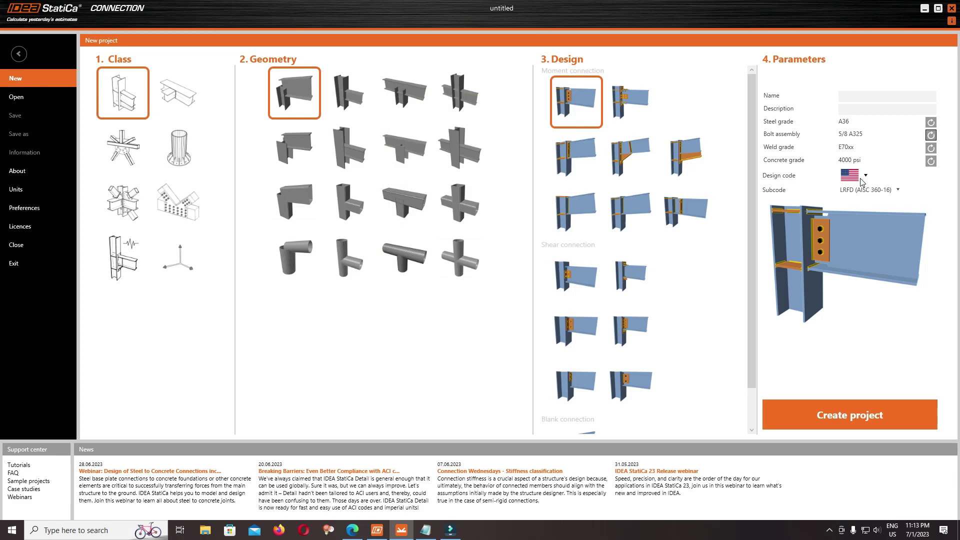
click(846, 416)
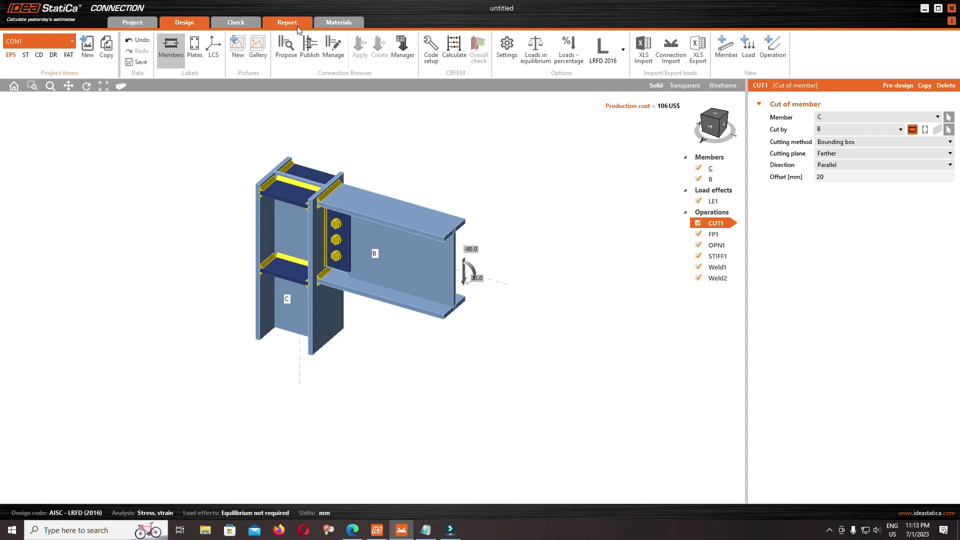
Step: Review the A325 and A36 materials and duplicate the A36 steel
click(338, 22)
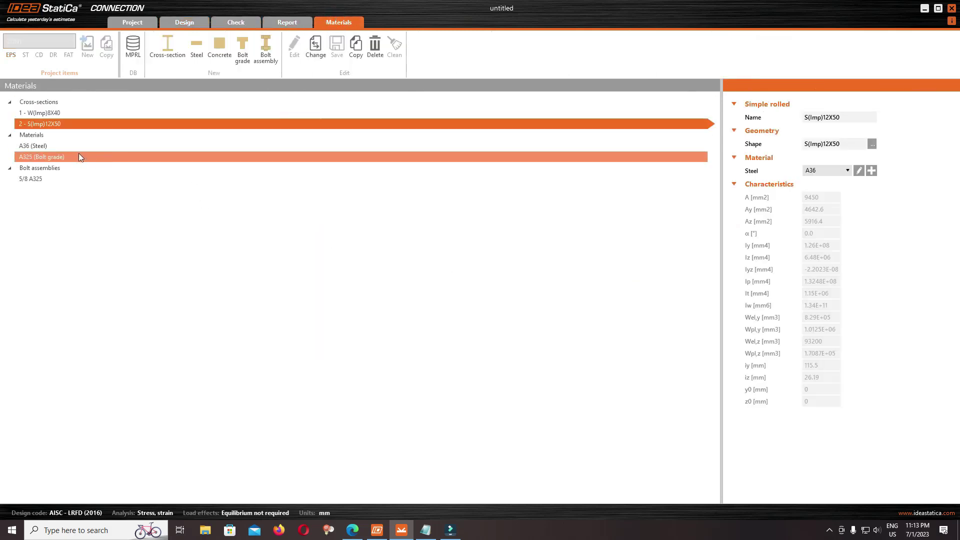
click(39, 158)
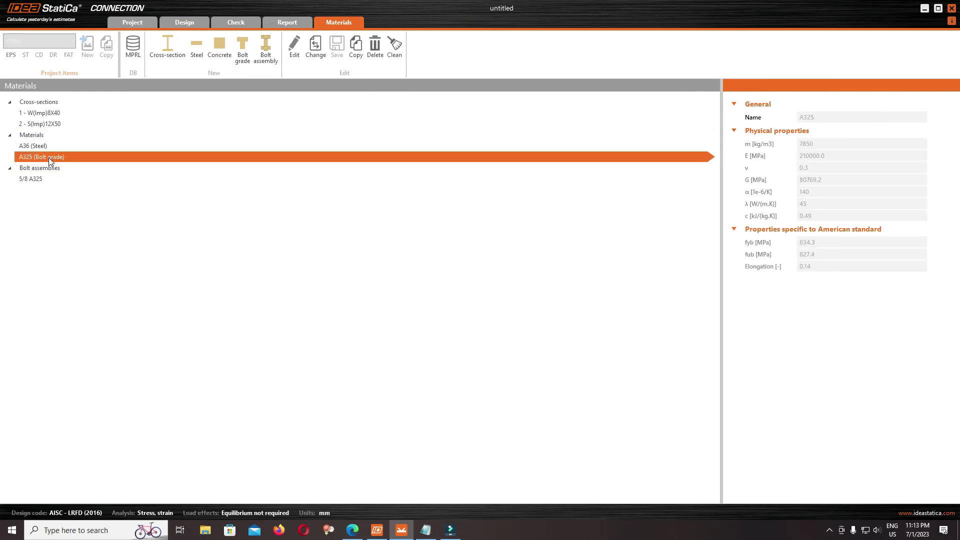
click(41, 147)
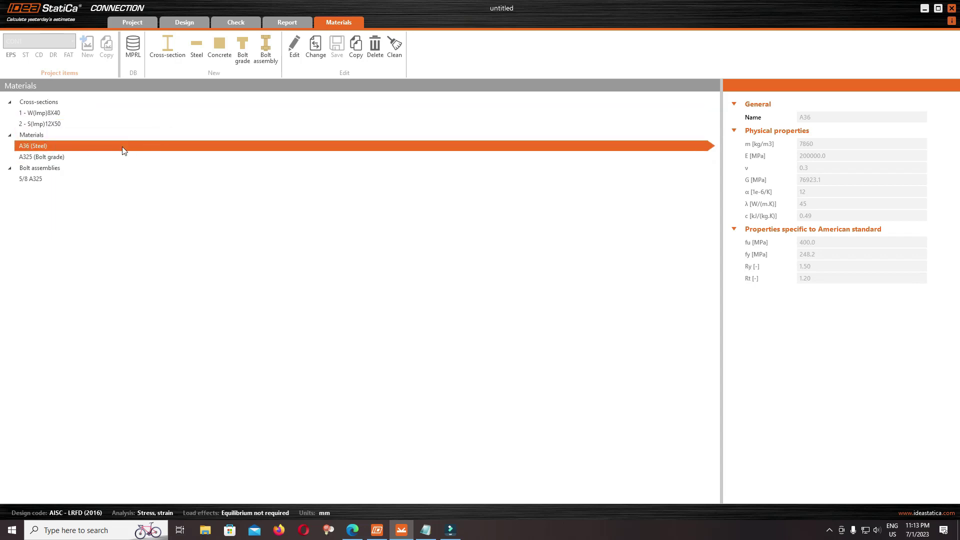
click(357, 46)
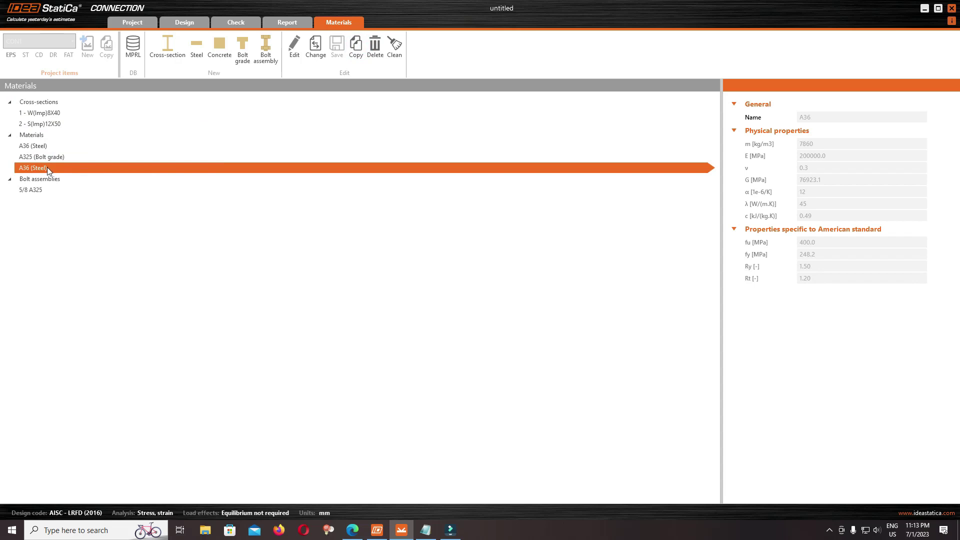
Step: Rename the A36 copy to S275 with fy 275 MPa and fu 430 MPa
click(292, 45)
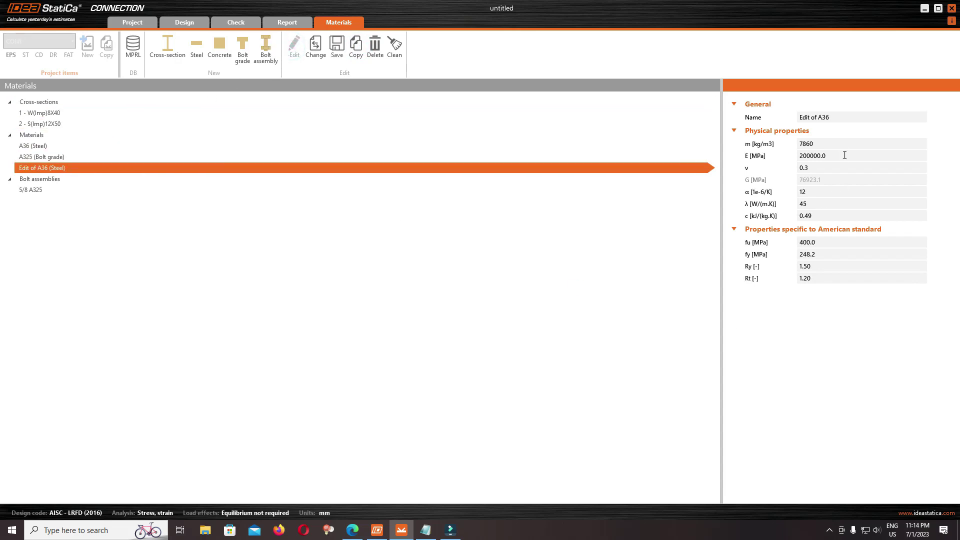
click(848, 117)
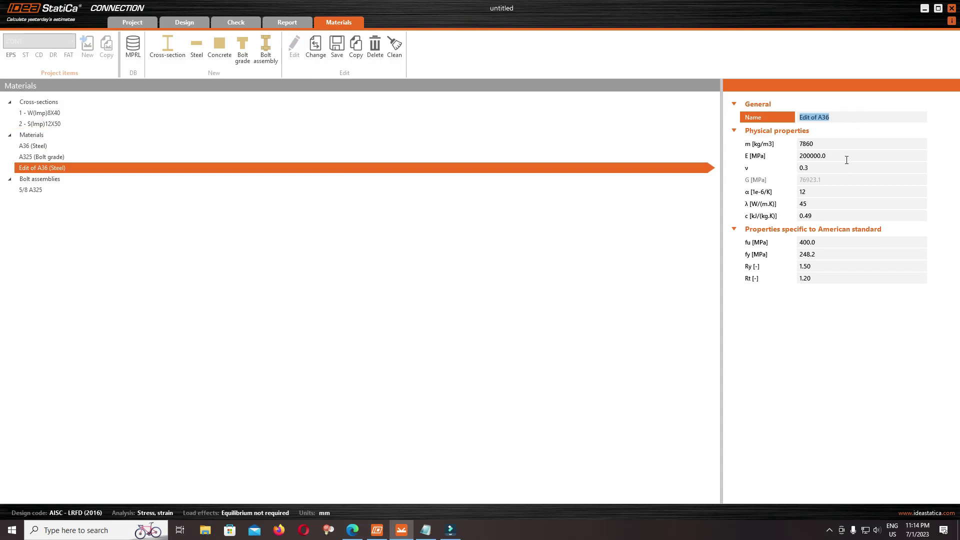
text(S275)
double_click(812, 143)
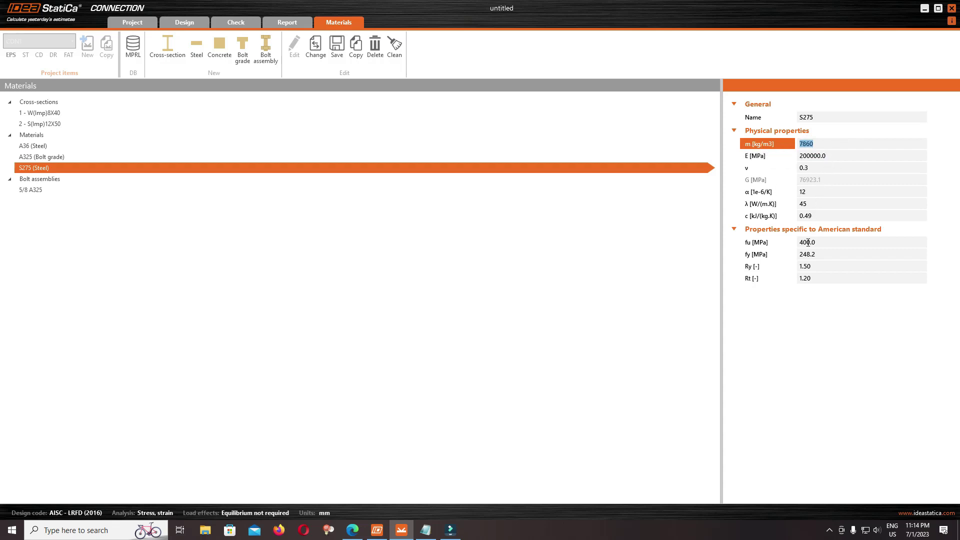
click(825, 254)
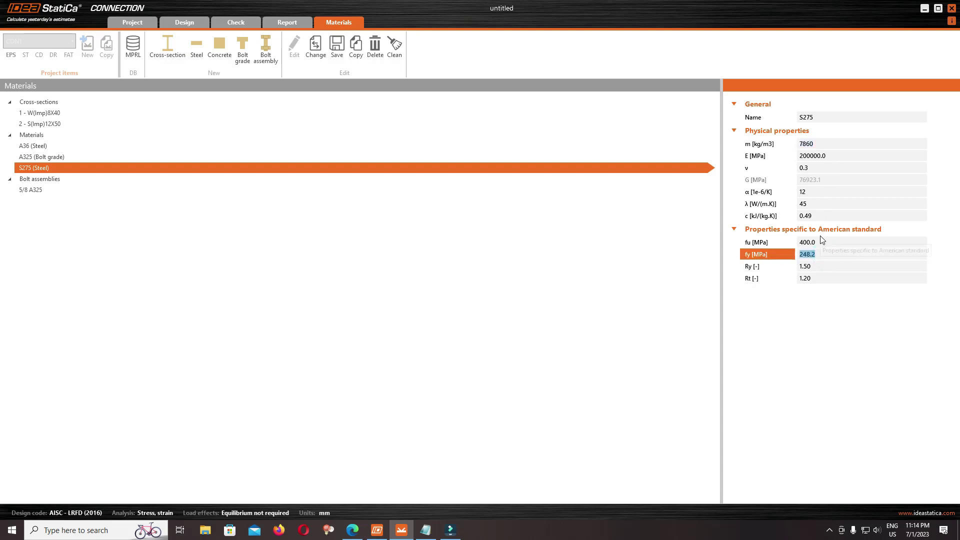
text(275)
click(824, 240)
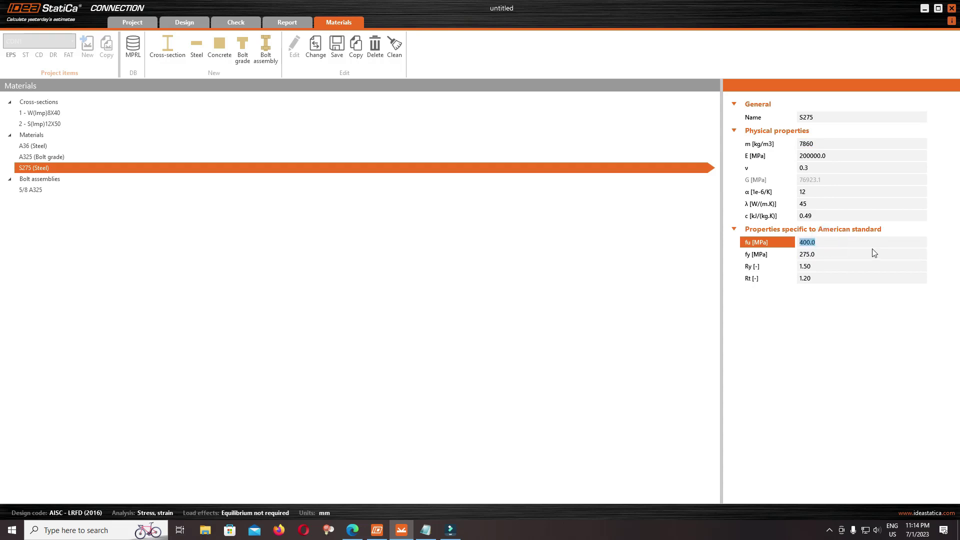
text(430)
click(824, 256)
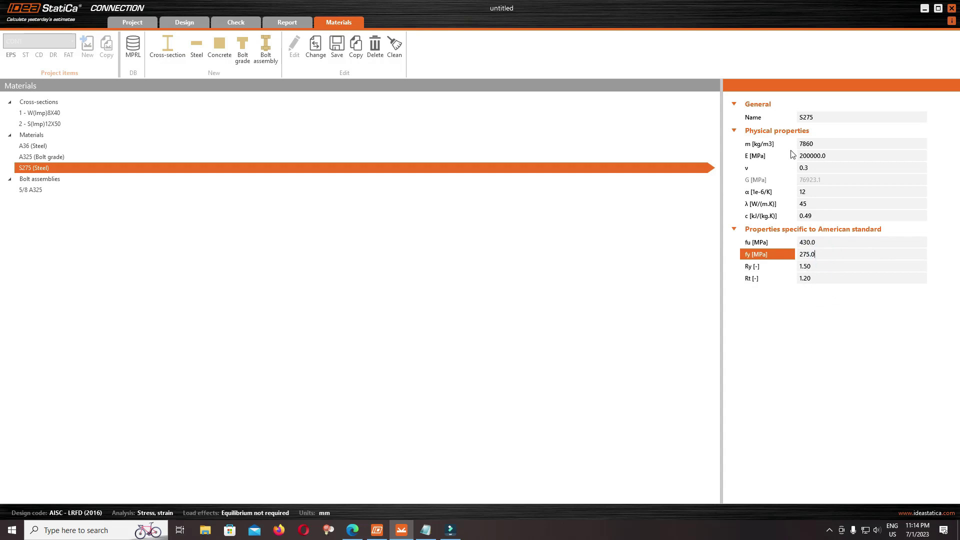
click(354, 531)
scroll(238, 201, up, 2)
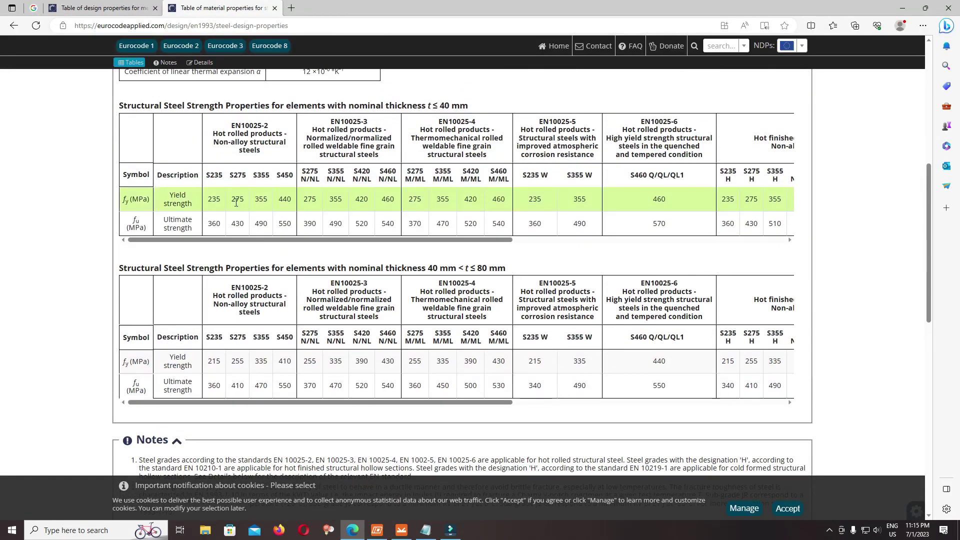
double_click(234, 199)
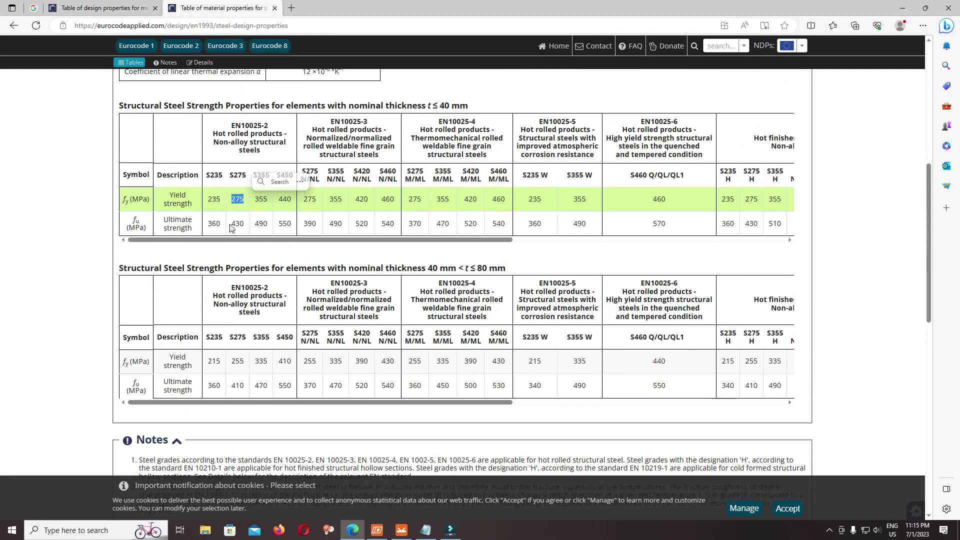
double_click(238, 223)
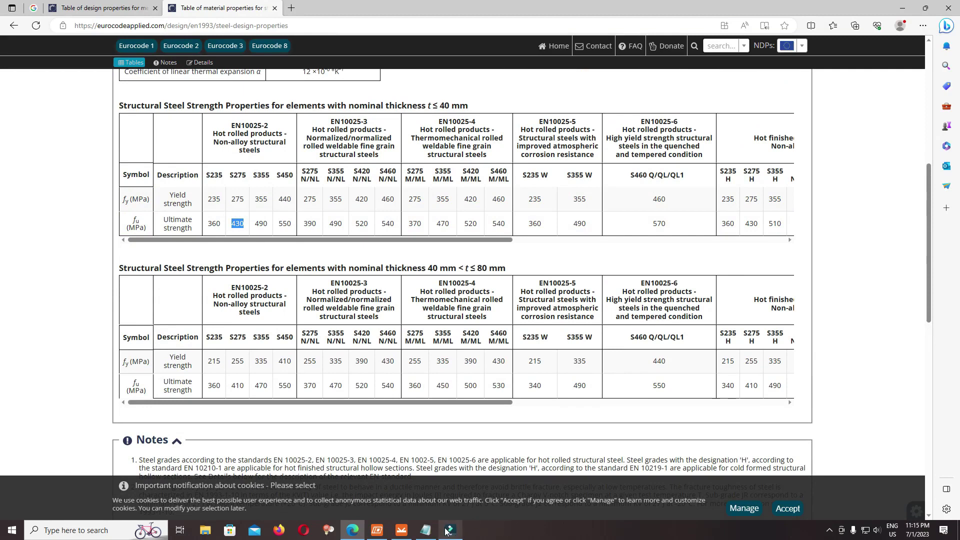
mouse_move(401, 530)
click(400, 512)
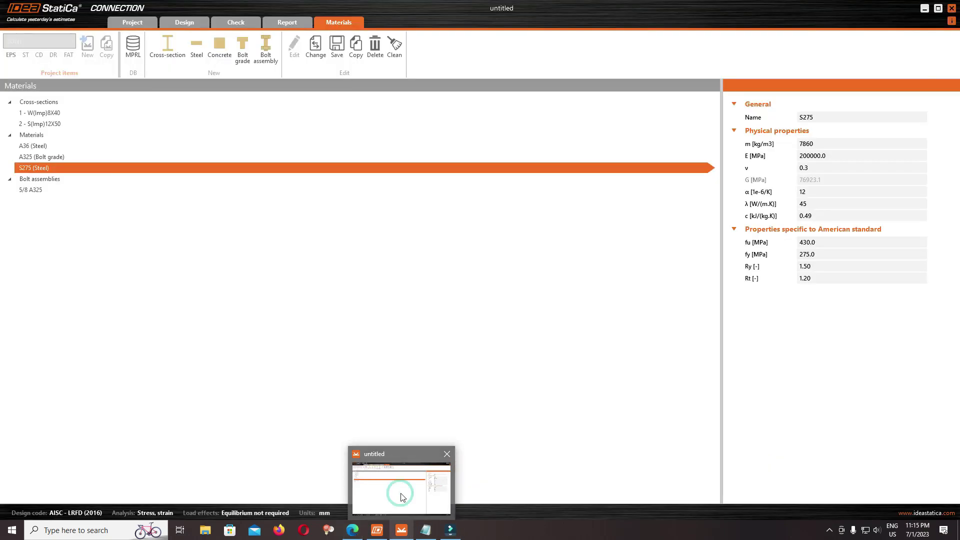
Step: Save the S275 steel into the MPRL library under a new table named S275
click(821, 254)
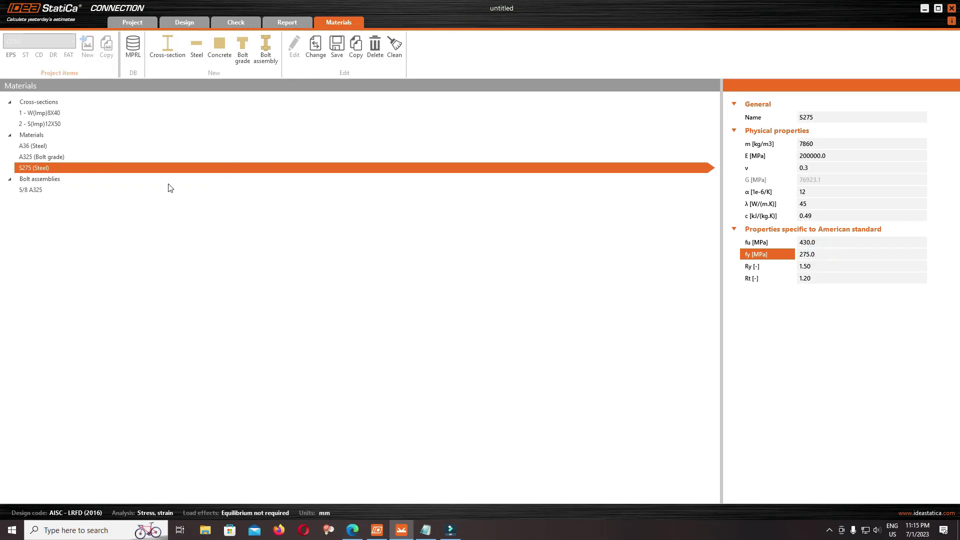
click(333, 55)
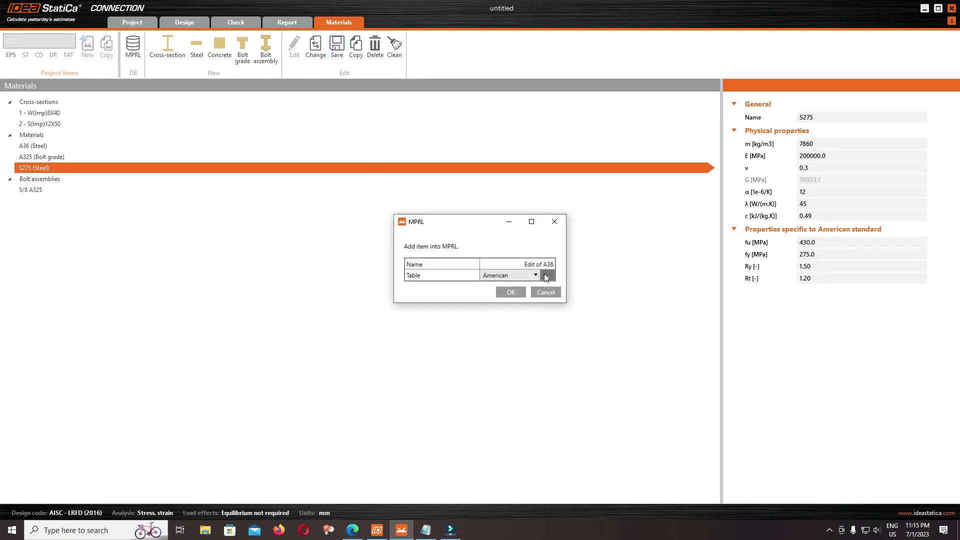
click(535, 263)
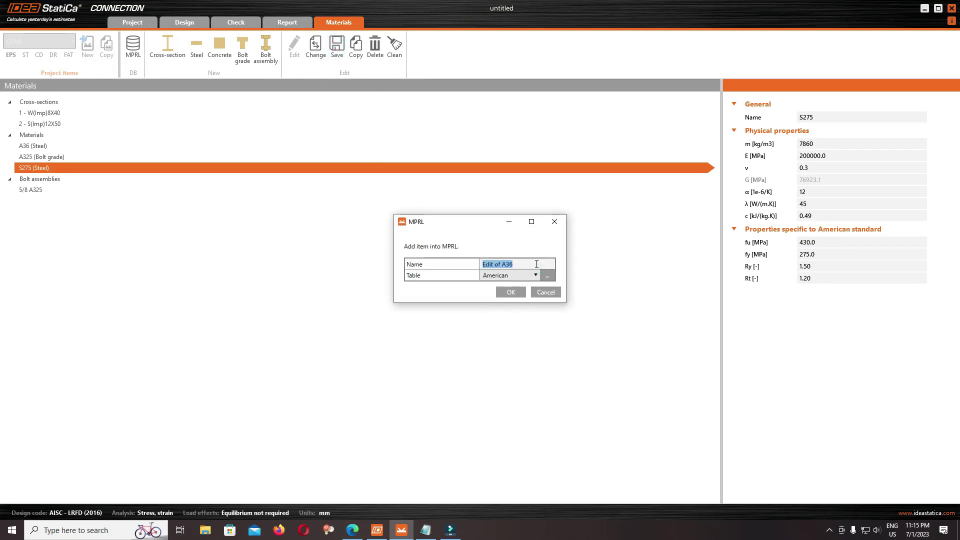
text(S275)
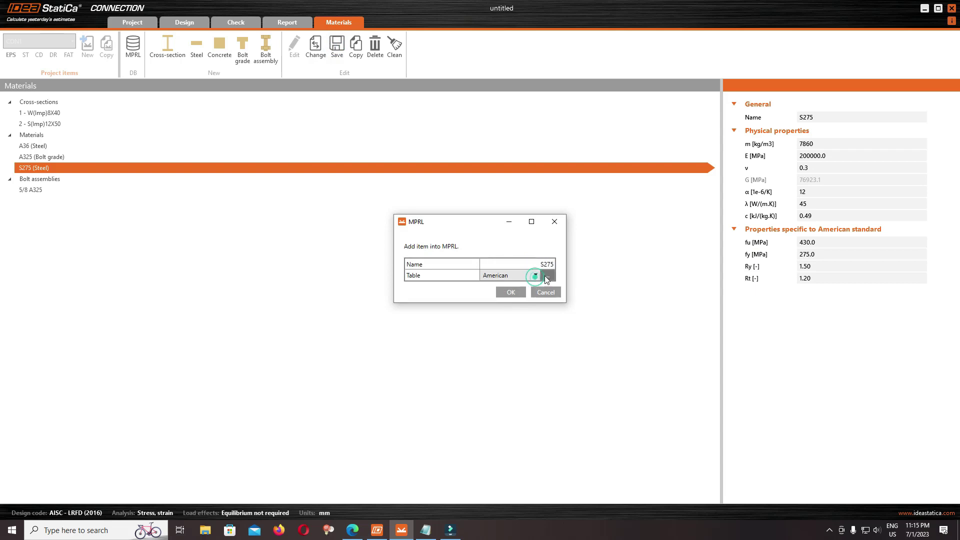
click(547, 276)
click(502, 265)
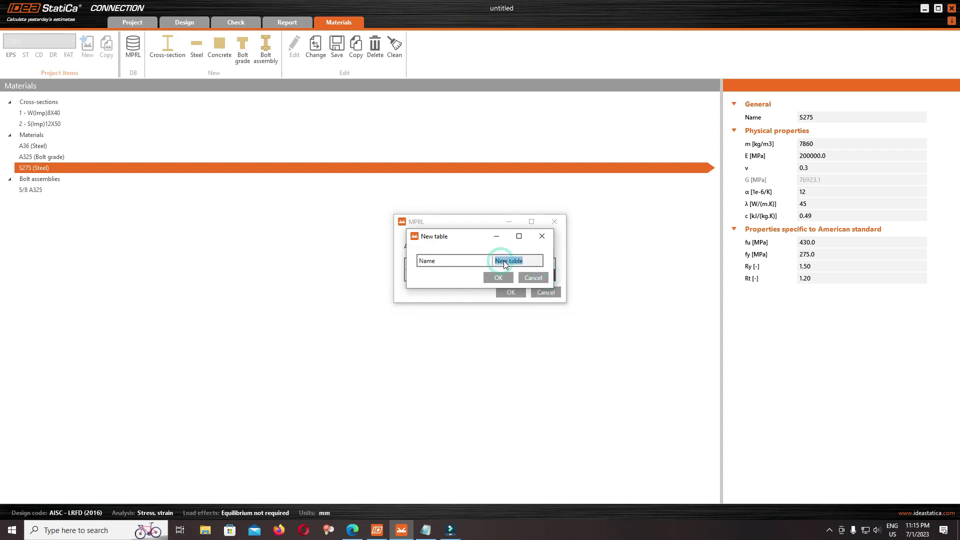
text(S275)
click(498, 277)
click(510, 292)
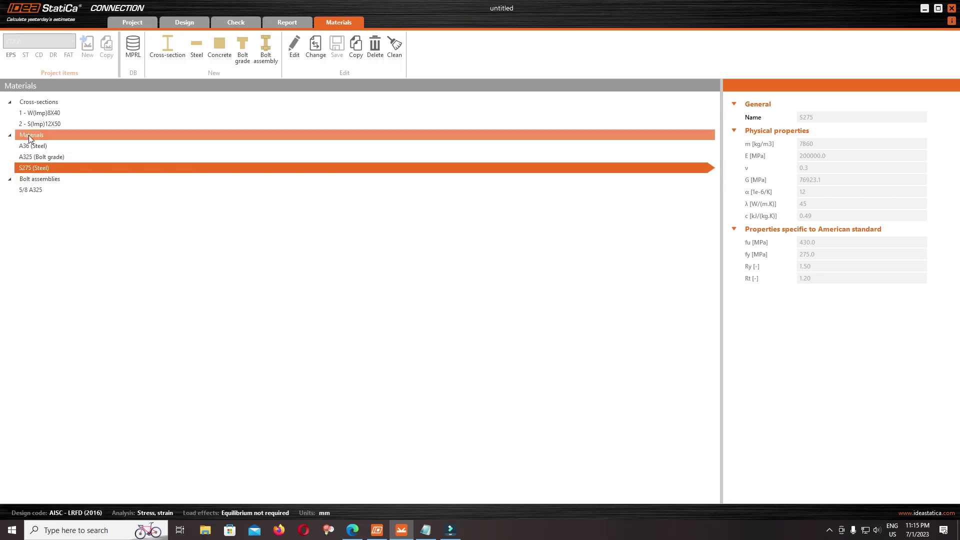
Step: Copy the 5/8 A325 bolt assembly, rename it M20 G6.8, and leave its grade unchanged
click(36, 192)
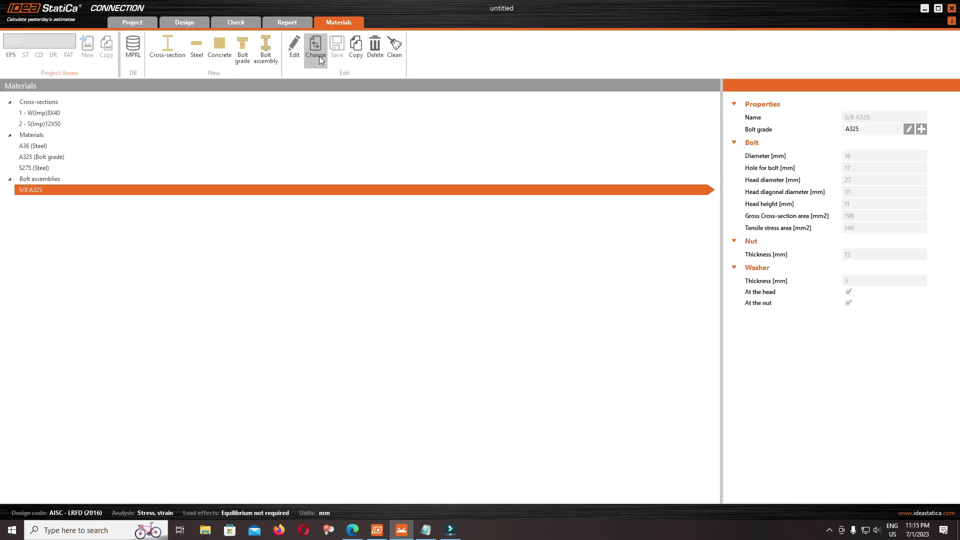
click(356, 48)
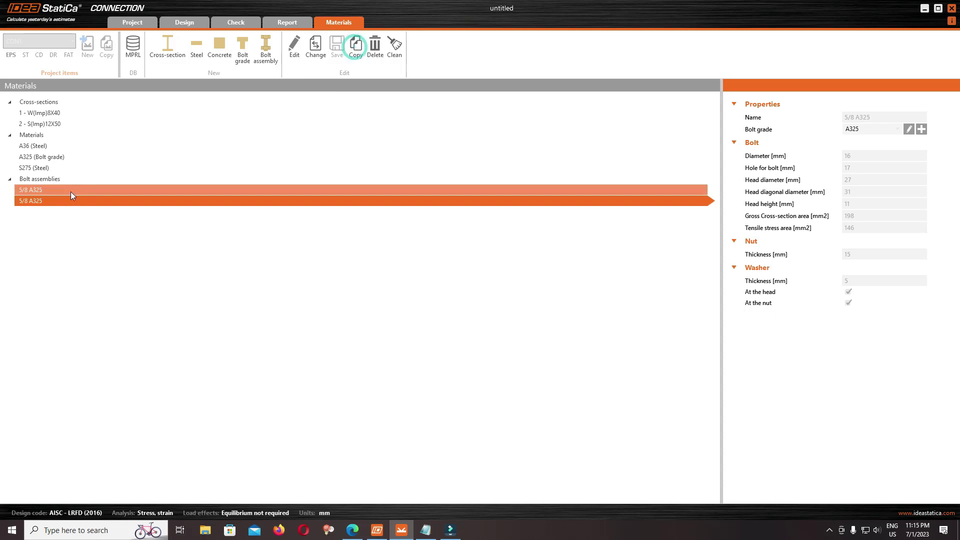
click(301, 45)
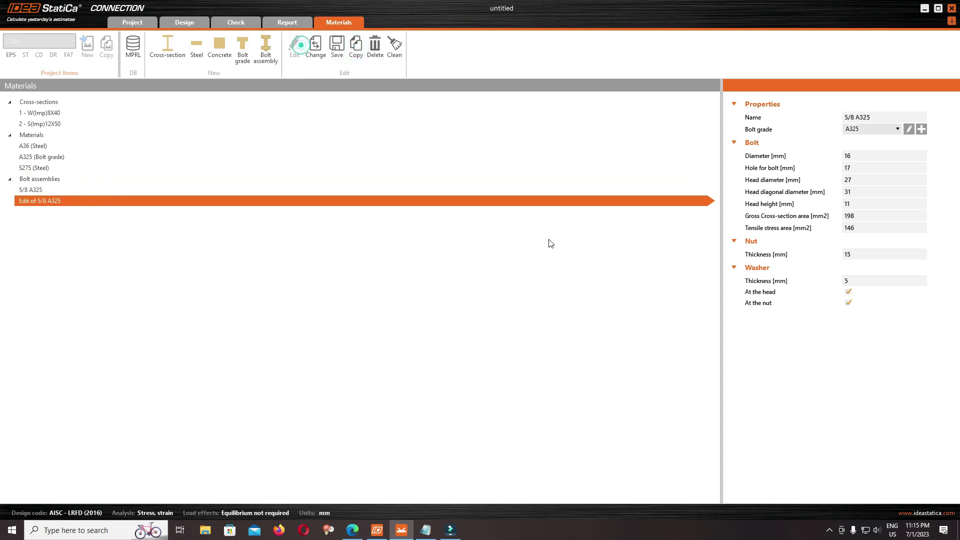
click(879, 118)
text(M20 G6.8)
click(879, 131)
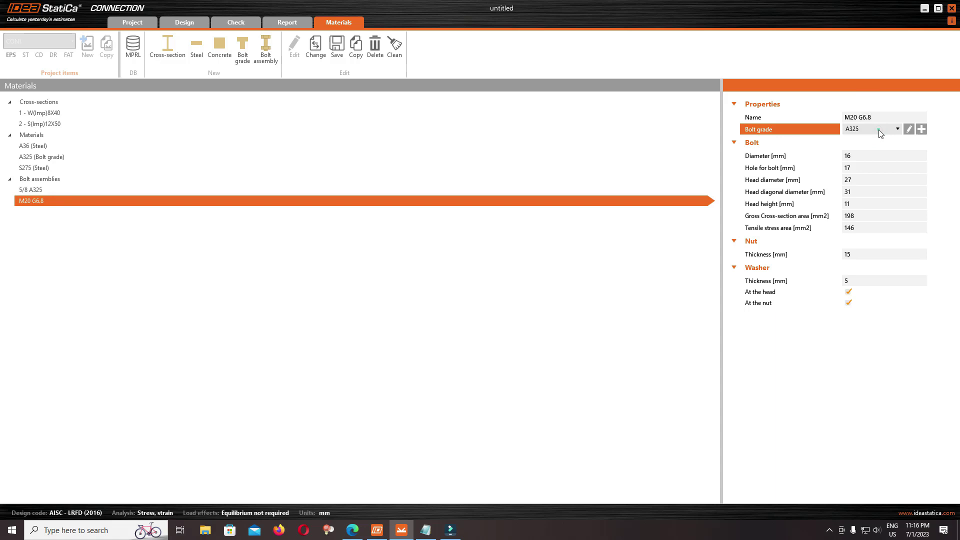
click(922, 129)
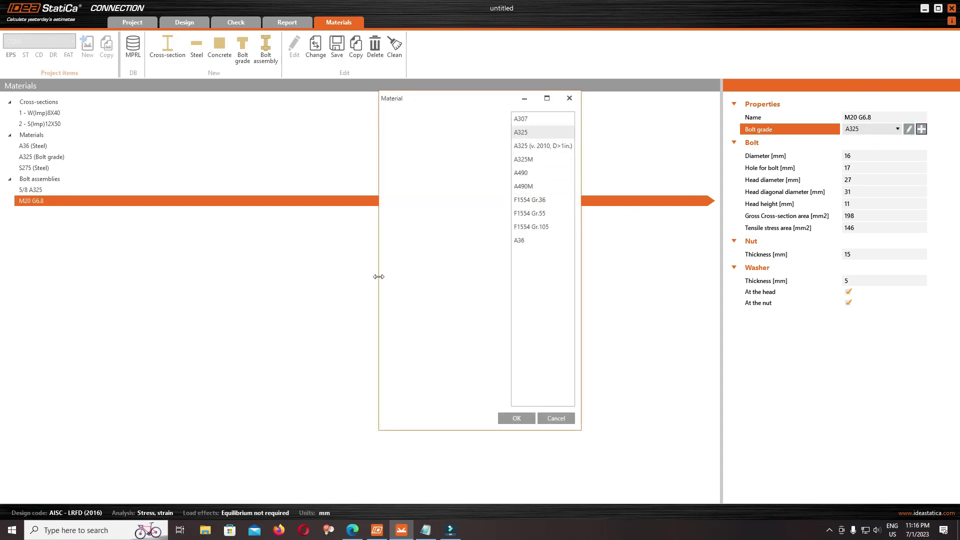
click(569, 98)
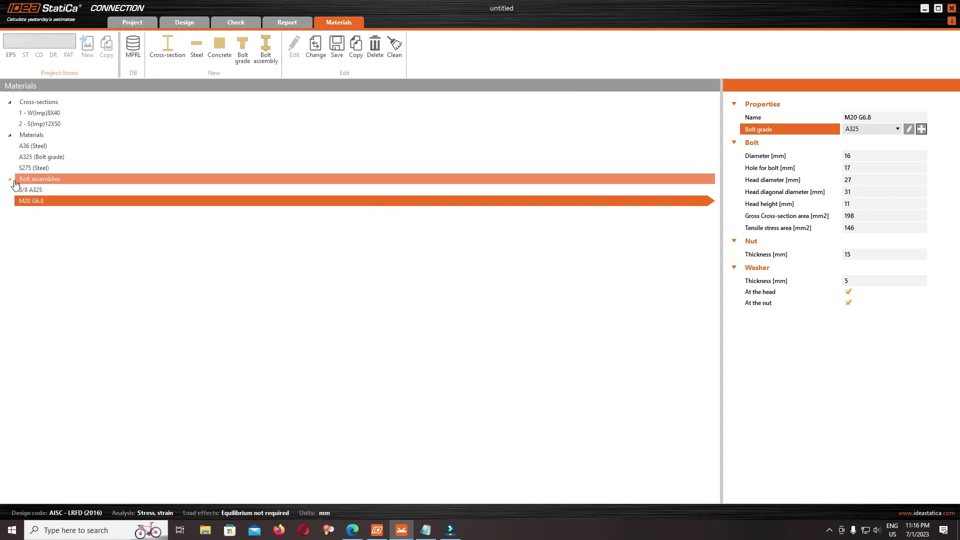
Step: Copy the A325 bolt grade and rename the copy Bolt G 6.8
click(44, 157)
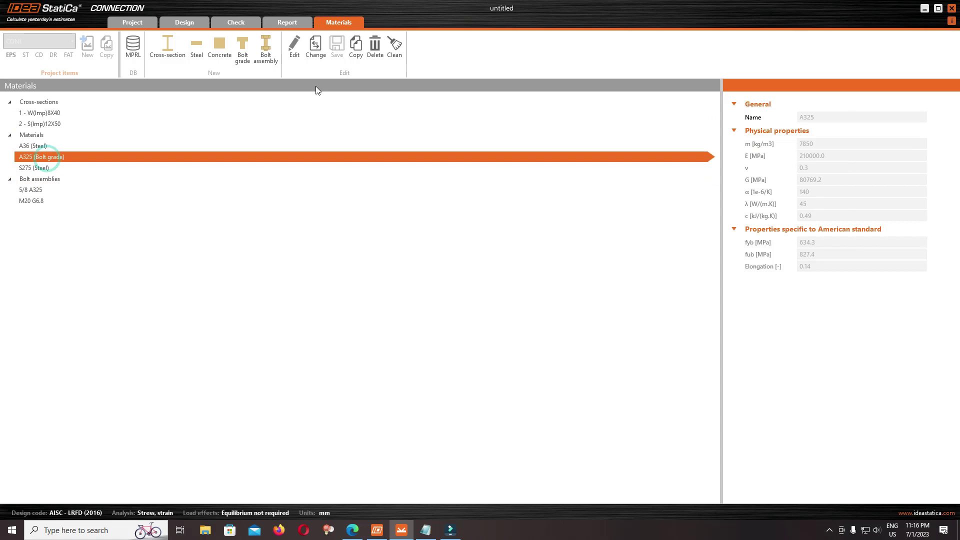
click(356, 45)
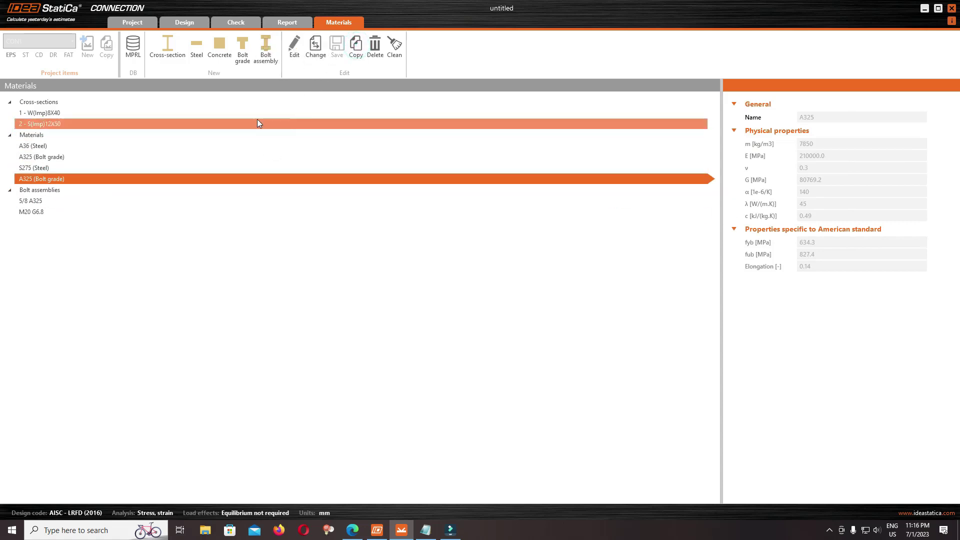
click(294, 46)
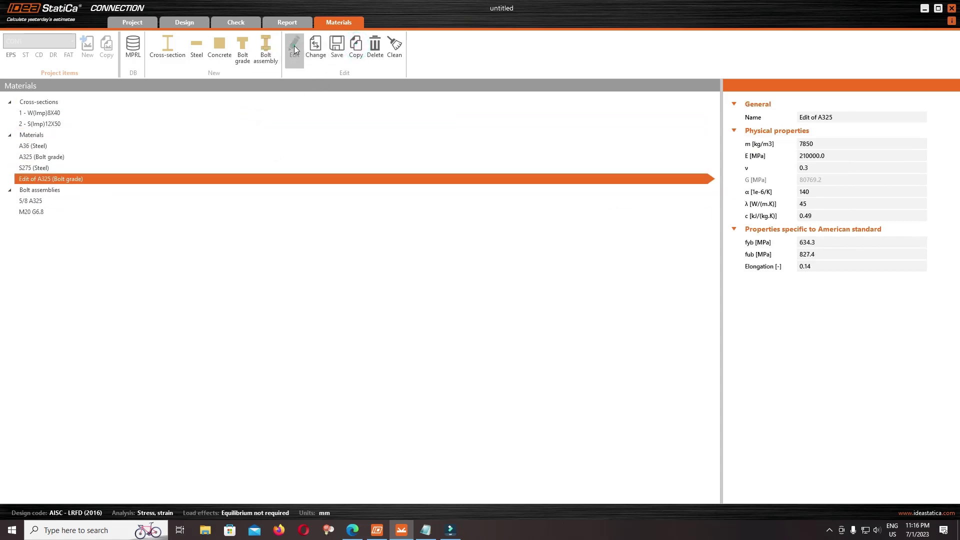
double_click(848, 118)
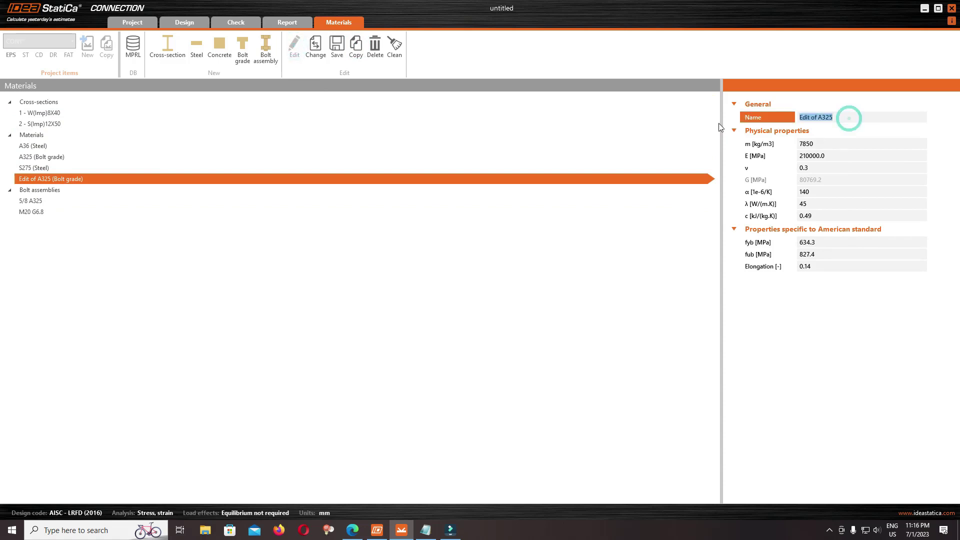
text(Bolt G 6.8)
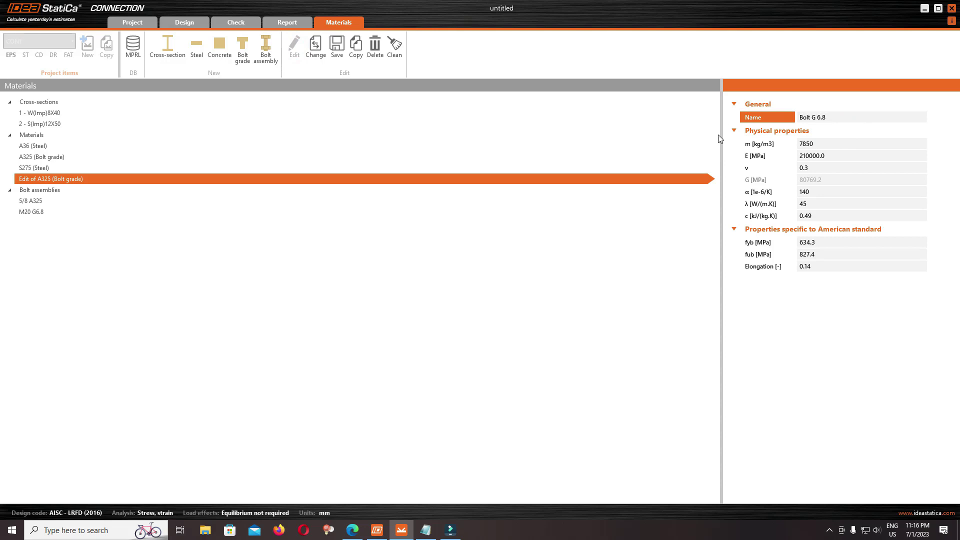
click(818, 242)
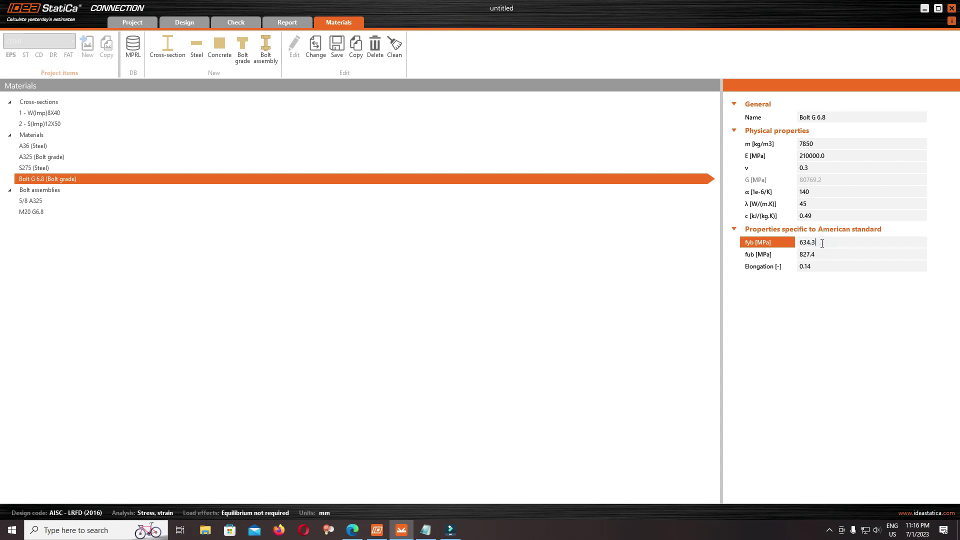
Step: Replace fyb 634.3 with the 6.8 class yield strength 480 from the web table
drag(820, 242, 798, 247)
click(353, 530)
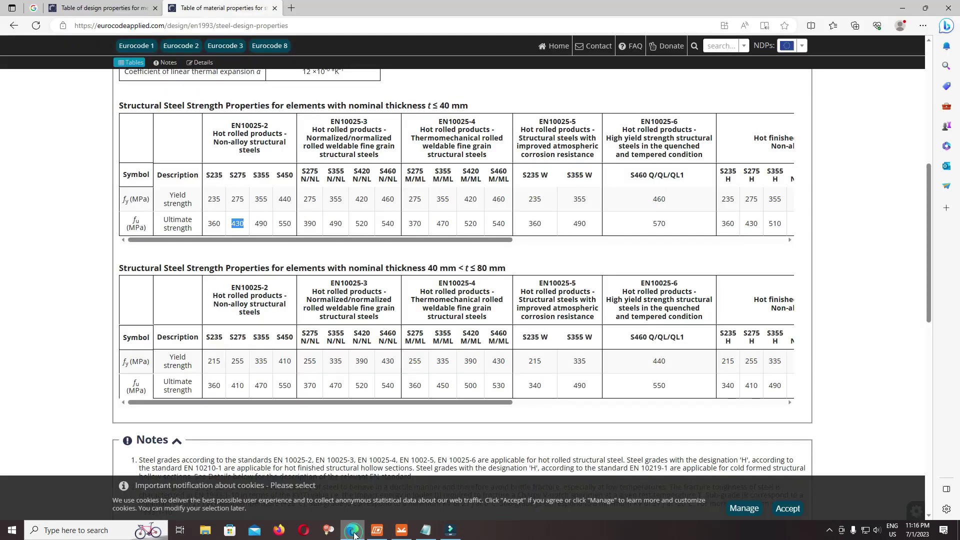
click(96, 8)
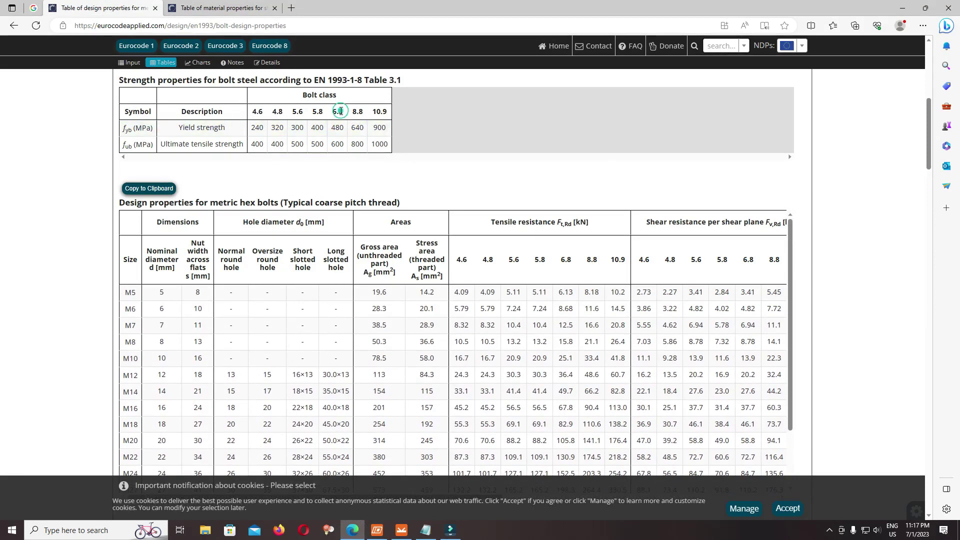
click(334, 128)
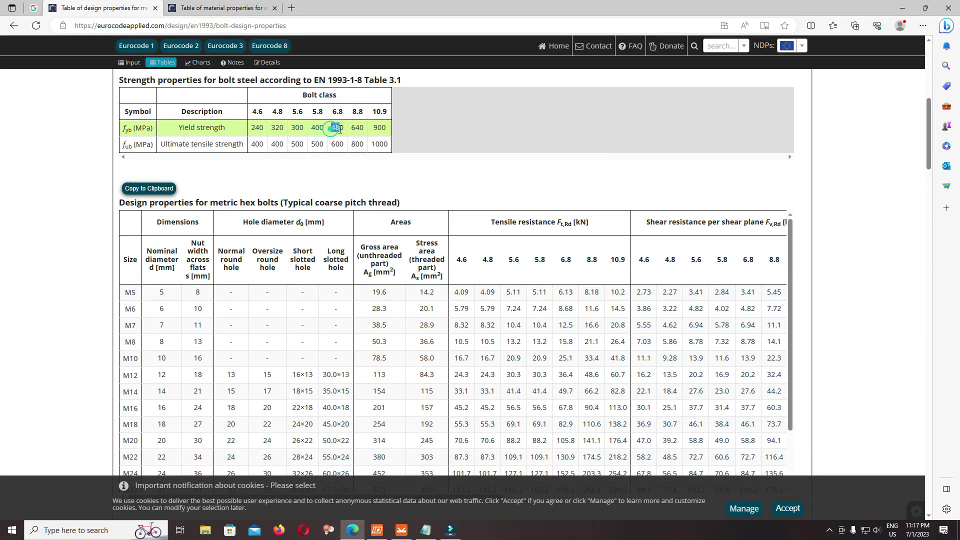
double_click(334, 128)
right_click(337, 129)
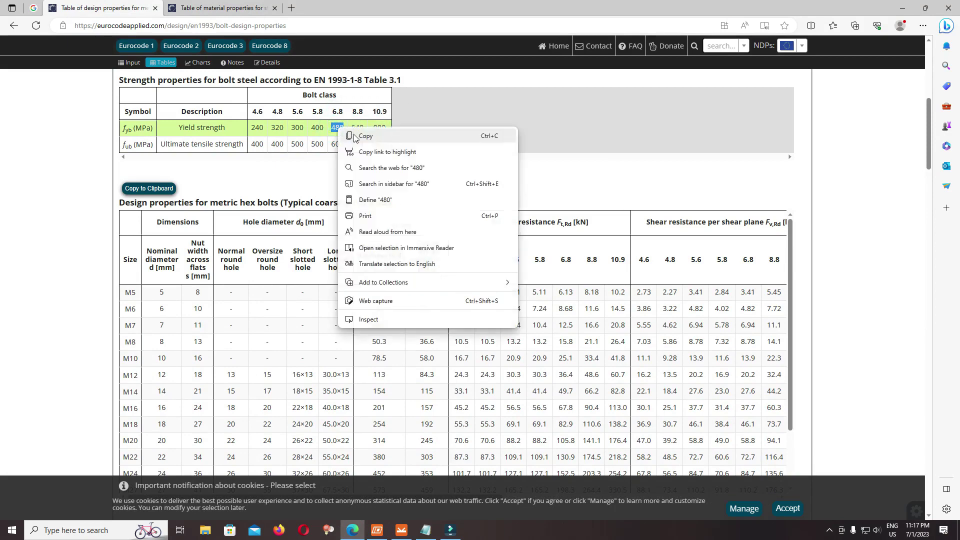
click(353, 133)
mouse_move(401, 531)
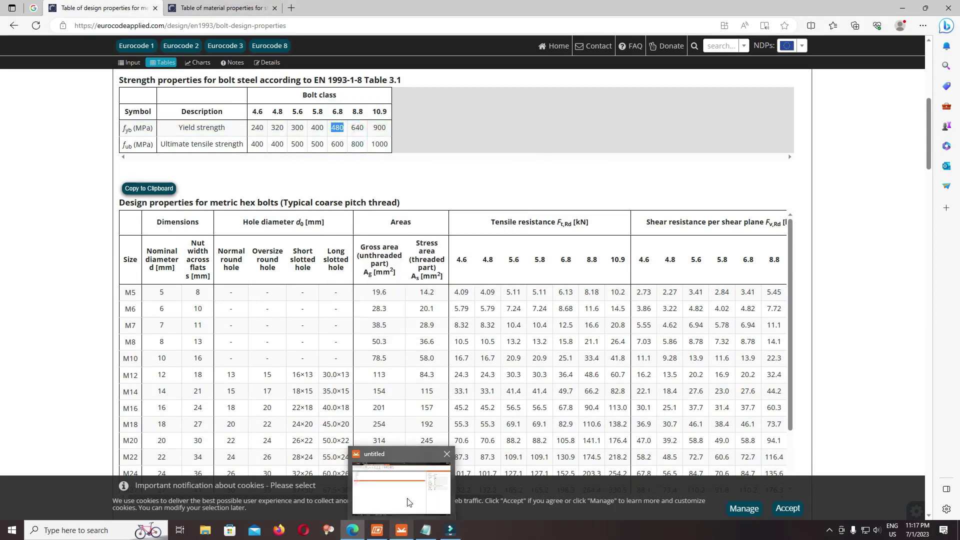
click(408, 486)
right_click(811, 246)
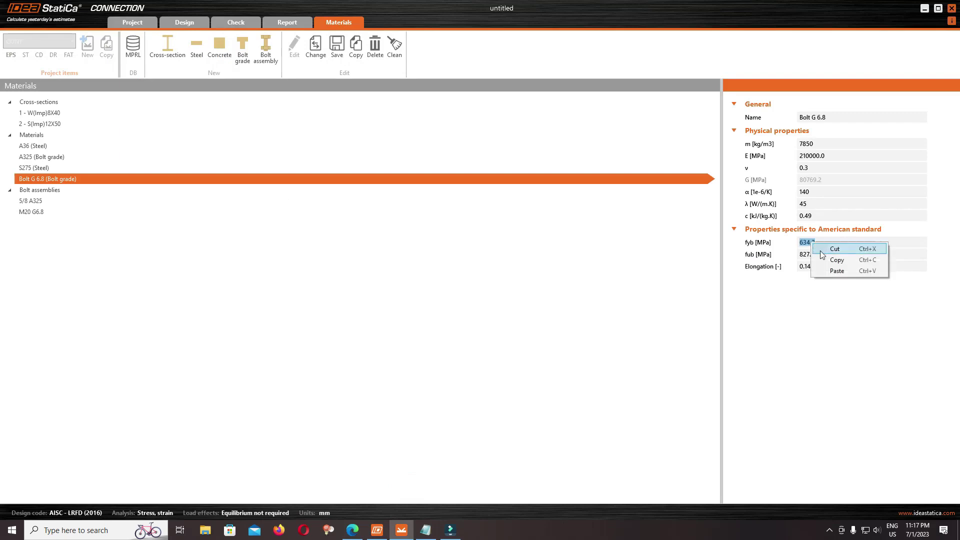
click(832, 267)
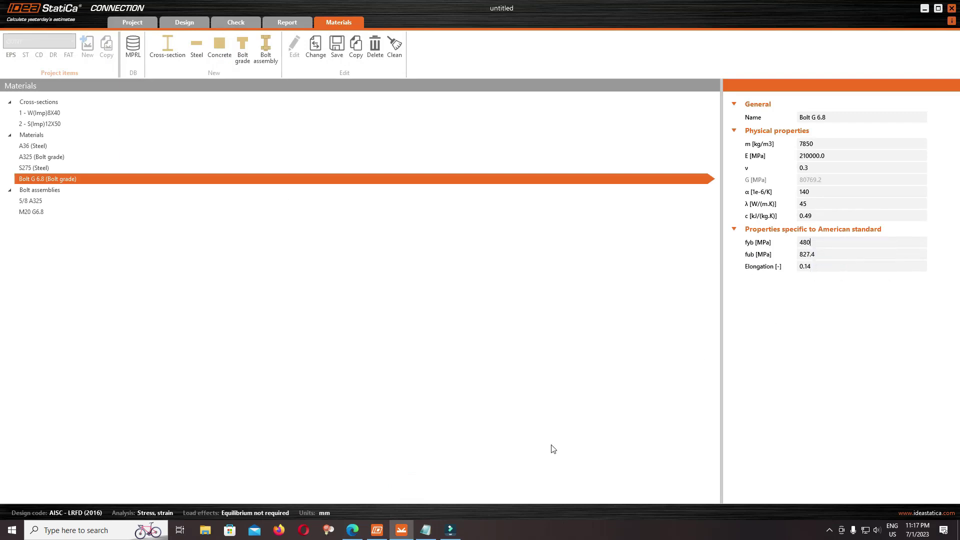
Step: Replace fub 827.4 with the 6.8 class tensile strength 600 from the web table
click(353, 530)
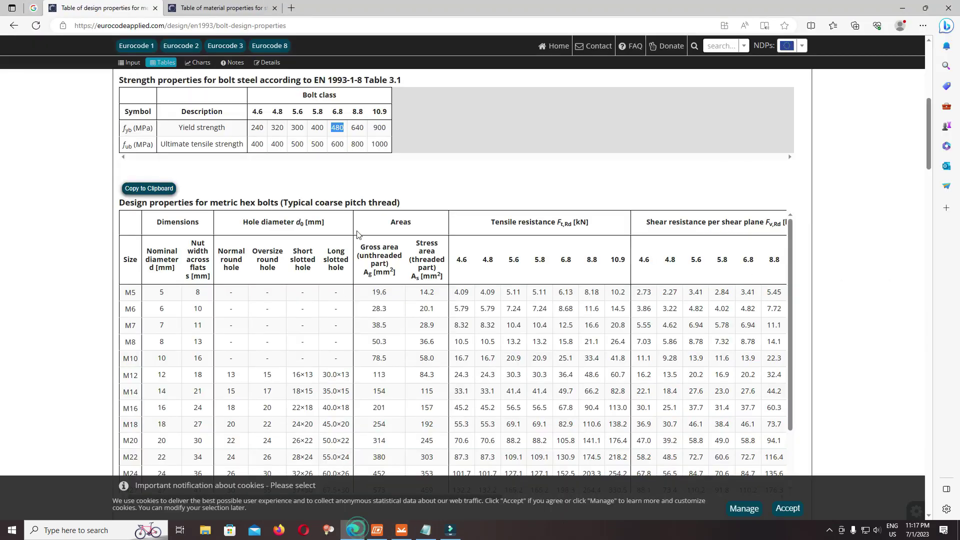
double_click(336, 144)
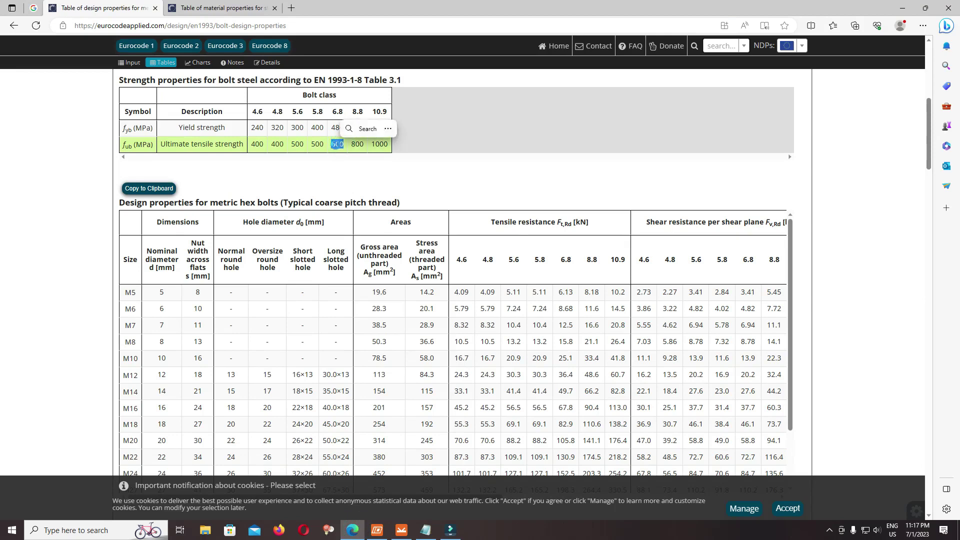
right_click(337, 146)
click(359, 154)
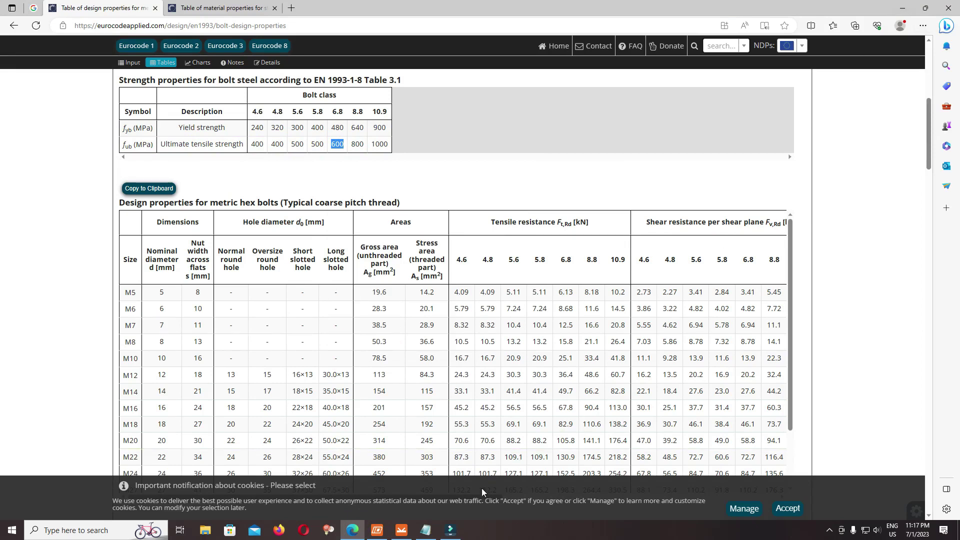
click(402, 530)
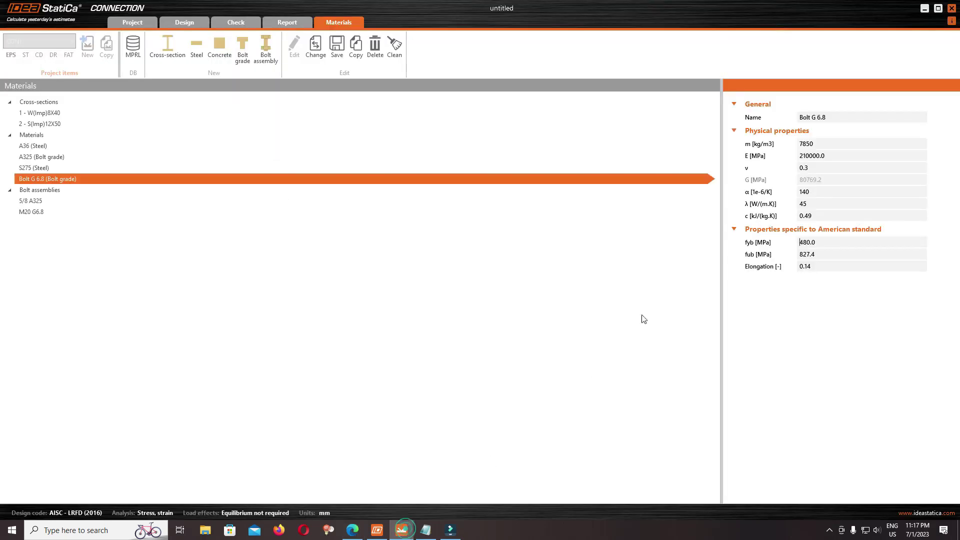
double_click(814, 255)
right_click(810, 258)
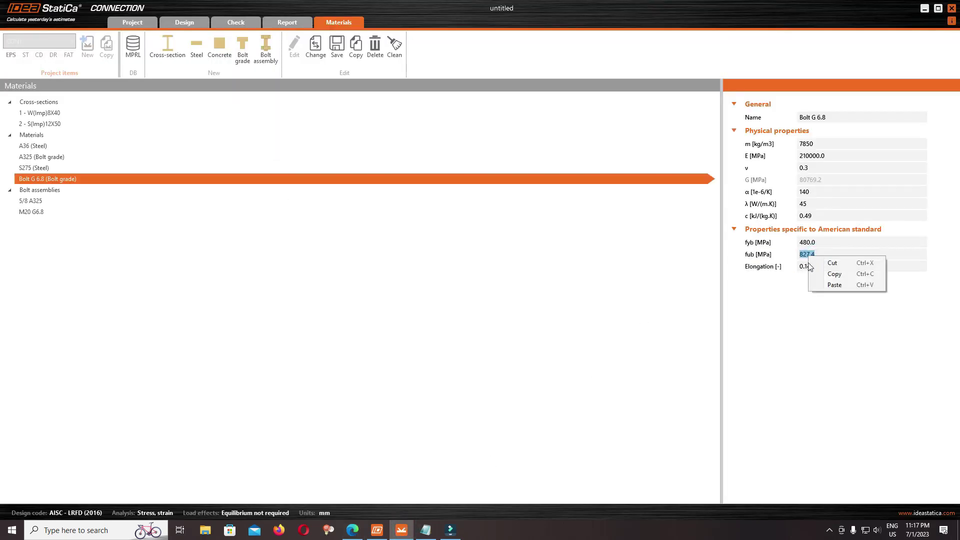
click(834, 284)
click(829, 266)
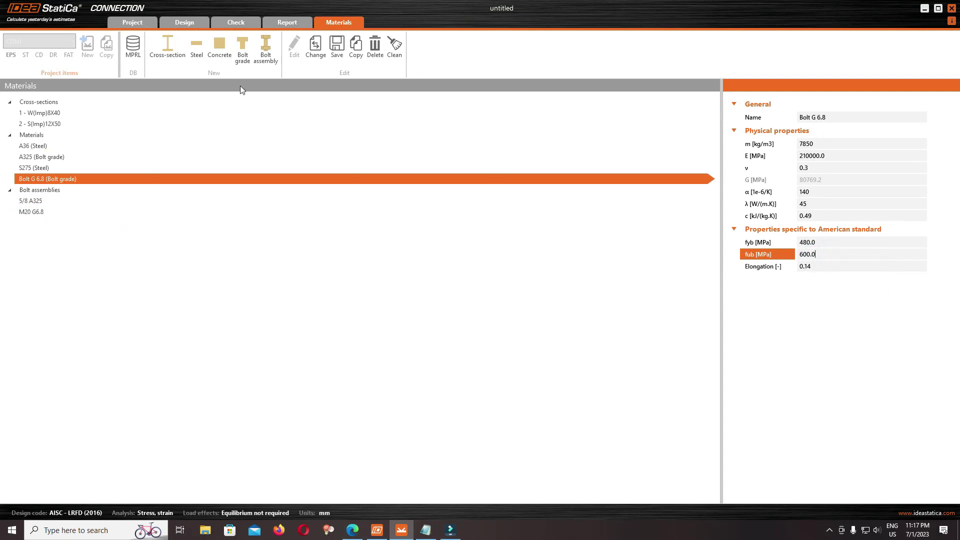
Step: Add the bolt grade to MPRL as G 6.8 in a new table named G 6.8
click(335, 47)
click(539, 264)
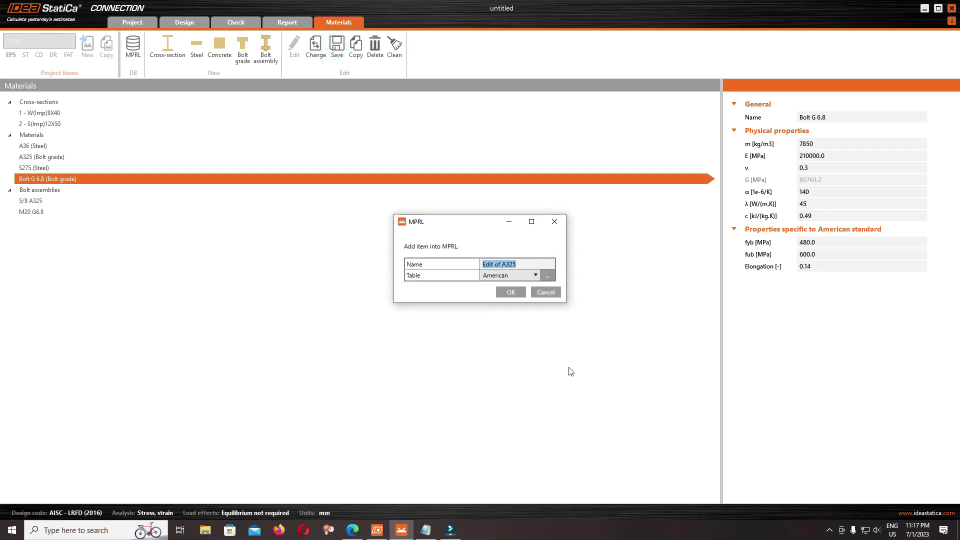
text(G 6.8)
click(547, 275)
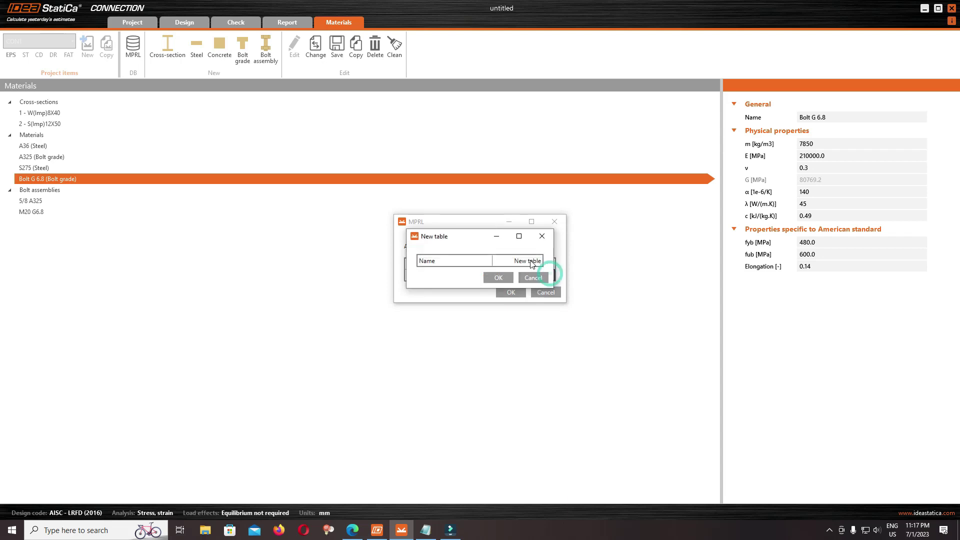
click(530, 260)
text(G 6.8)
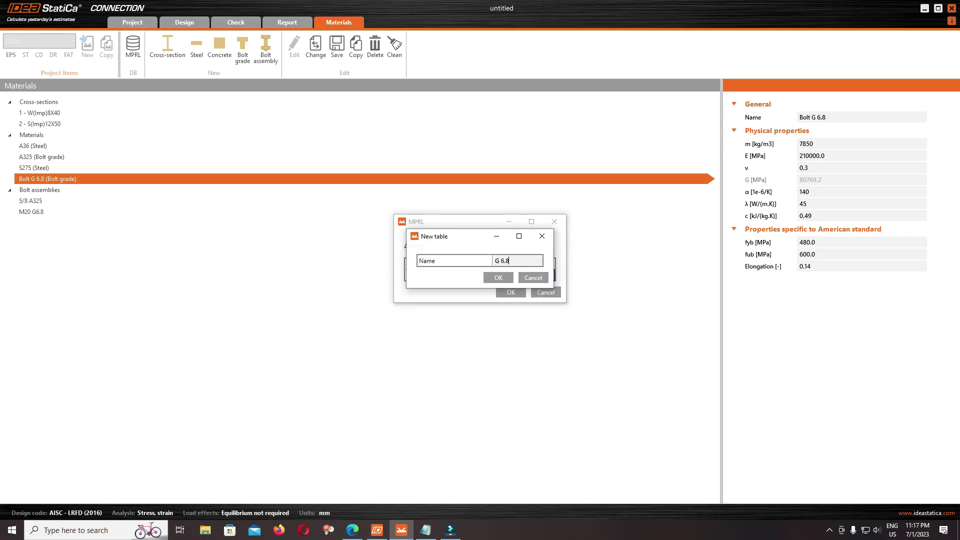
click(494, 280)
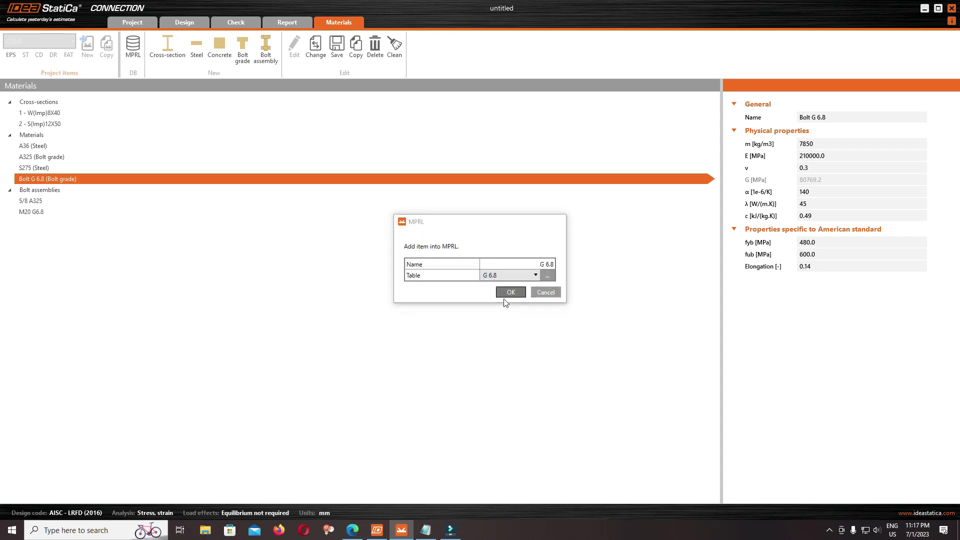
Step: Finish saving G 6.8 to MPRL and assign grade G 6.8 to the M20 G6.8 assembly
click(507, 293)
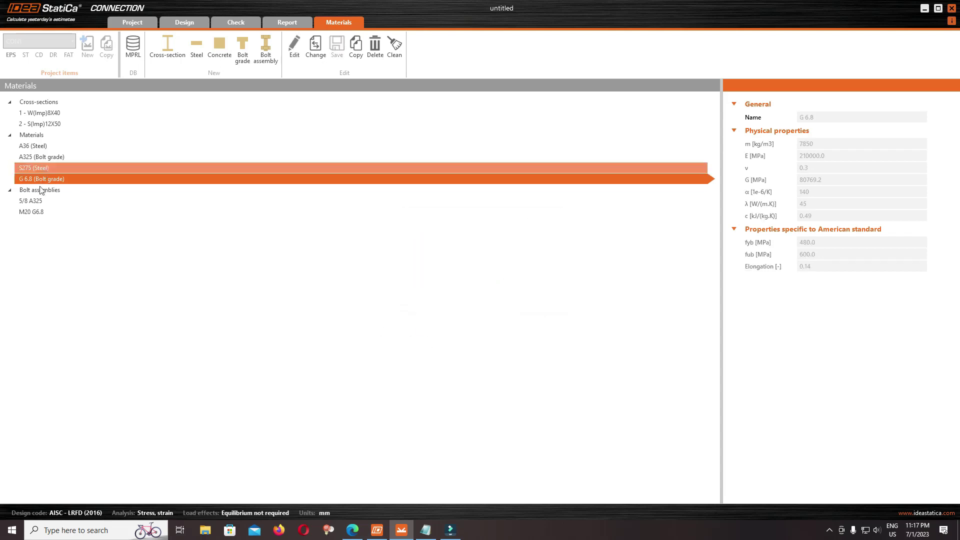
click(30, 215)
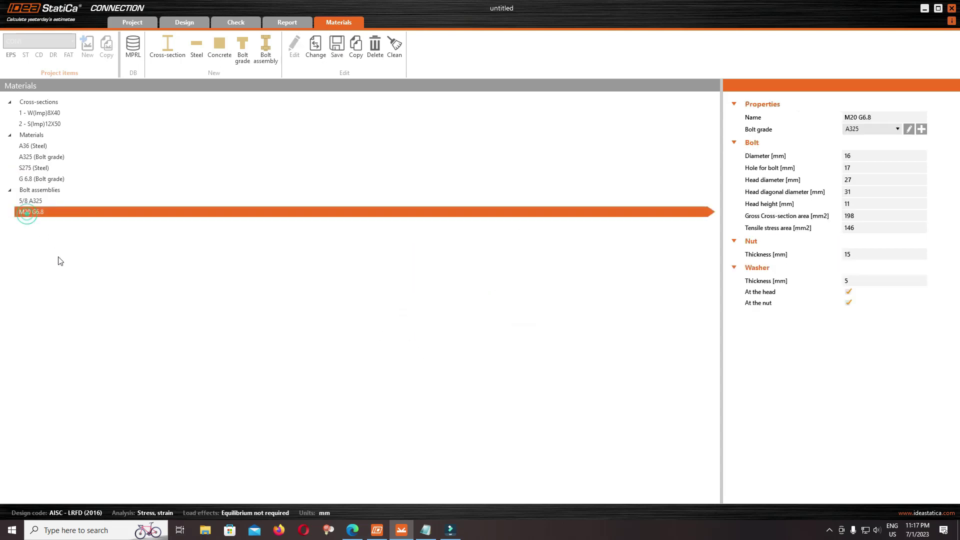
click(894, 129)
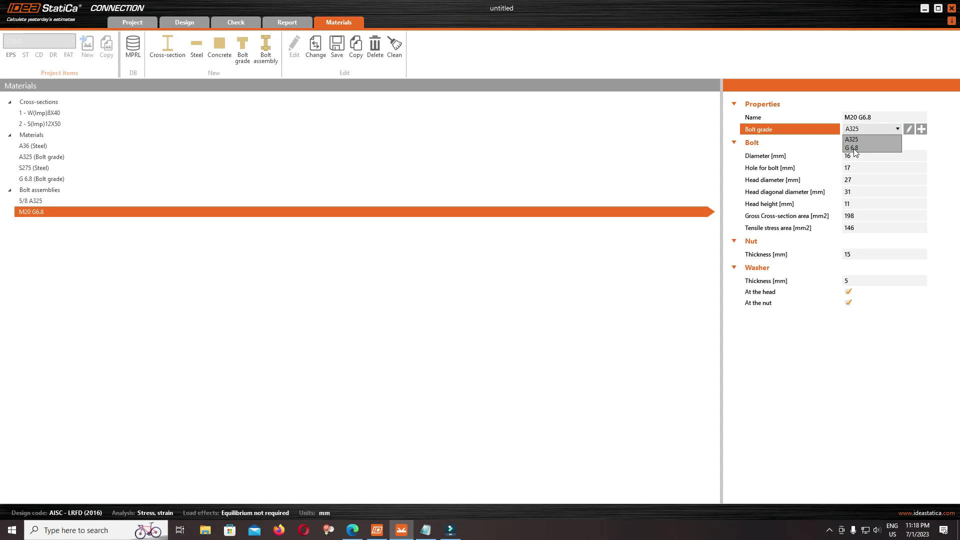
click(854, 149)
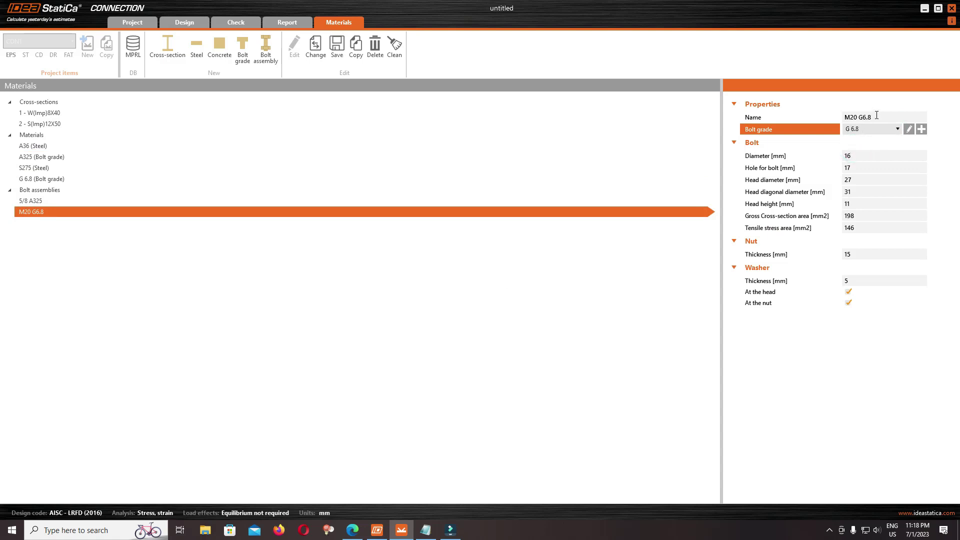
Step: Set the bolt diameter to 20 and select the old hole value 17 for replacement
click(866, 155)
text(20)
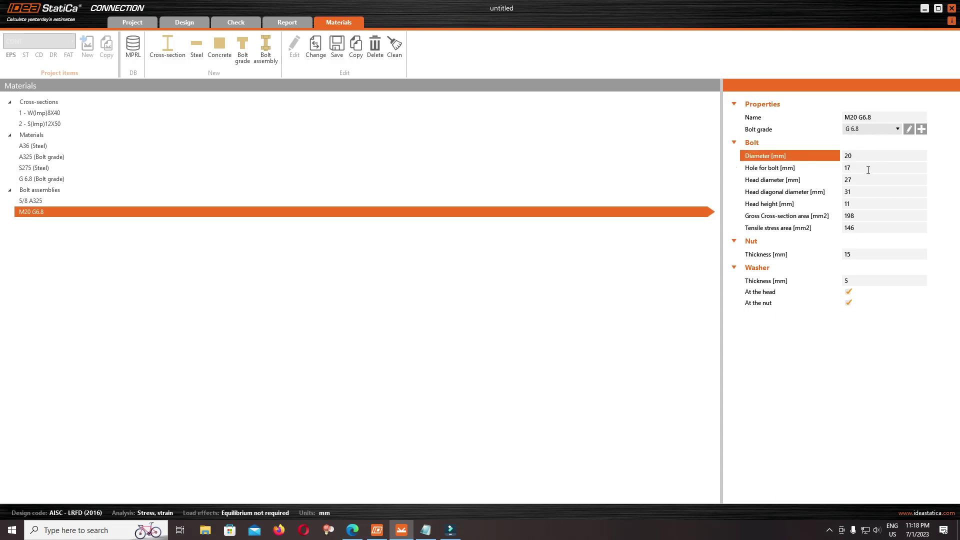
click(868, 168)
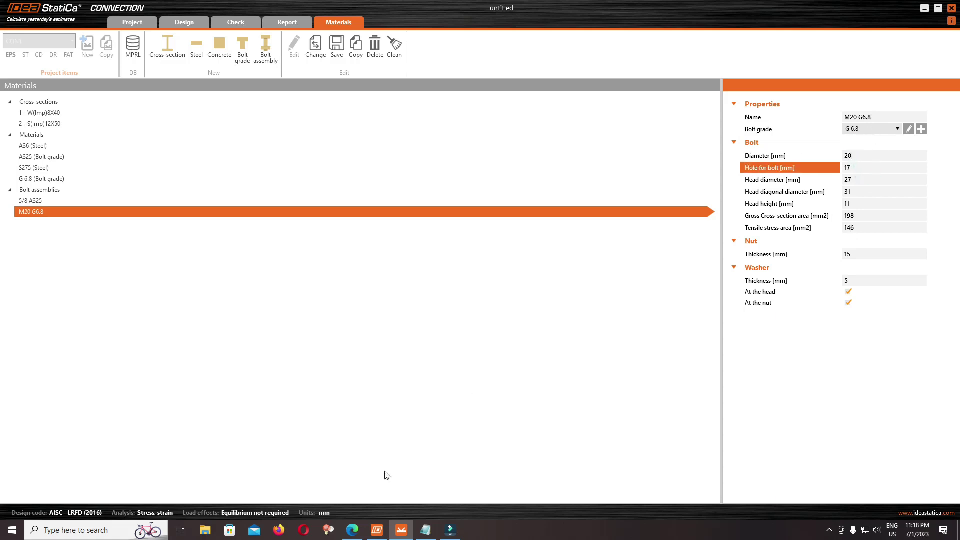
double_click(867, 168)
click(352, 529)
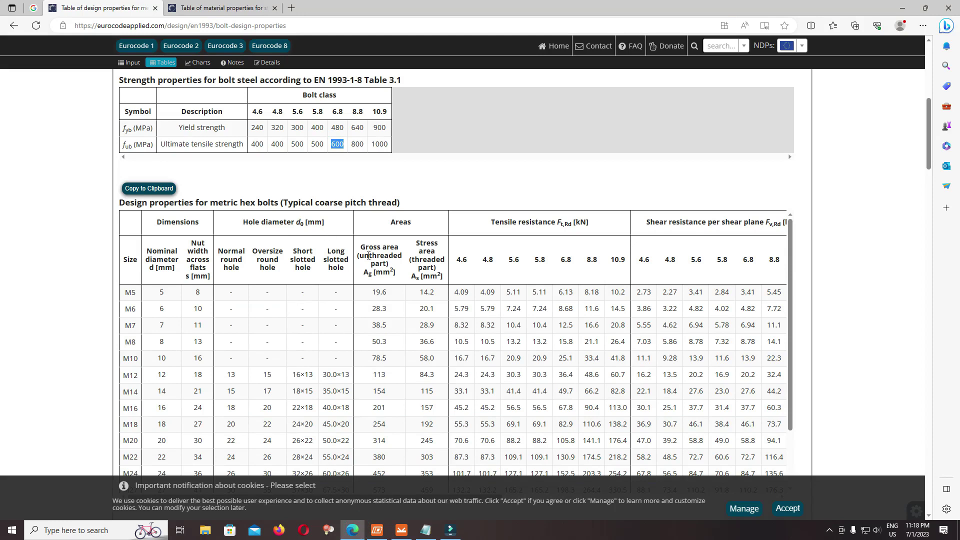
scroll(376, 252, up, 3)
scroll(371, 236, down, 4)
scroll(391, 240, down, 1)
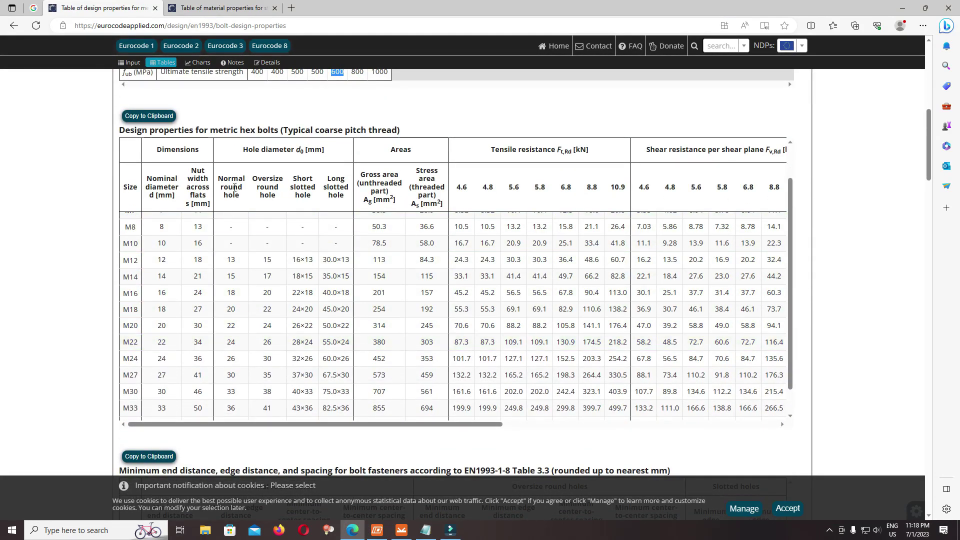
Step: Check the M20 hole values 22 and 24, then review the assembly's diameter, head and area fields
double_click(232, 324)
double_click(266, 325)
mouse_move(402, 530)
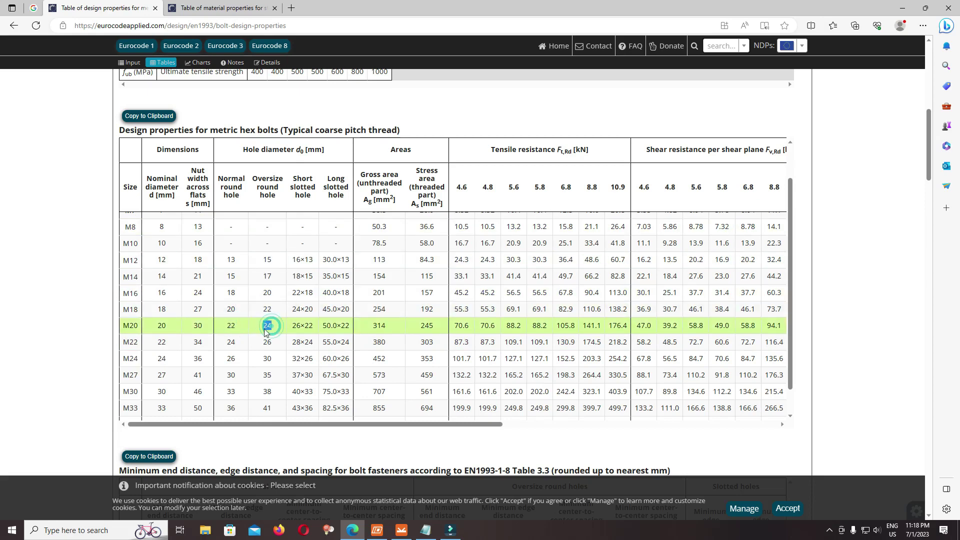
click(403, 530)
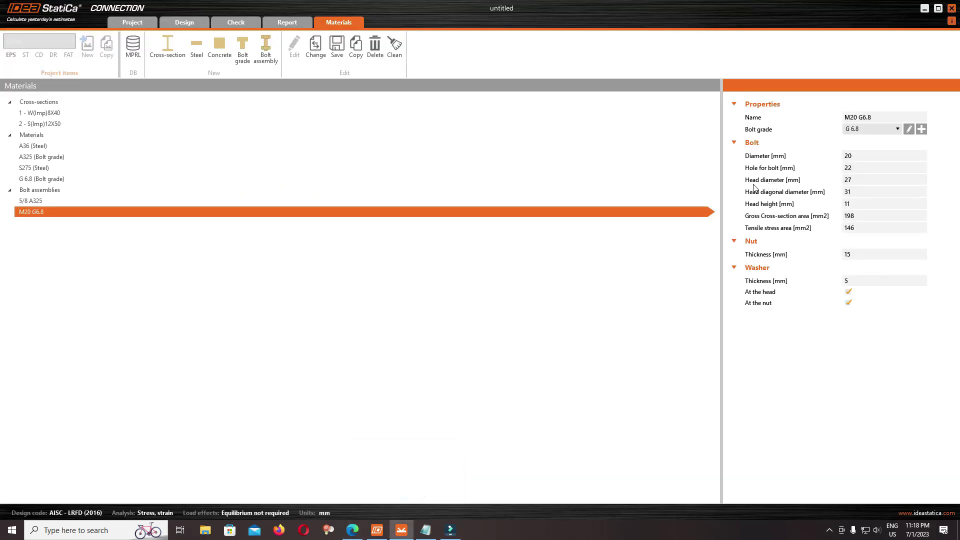
double_click(865, 179)
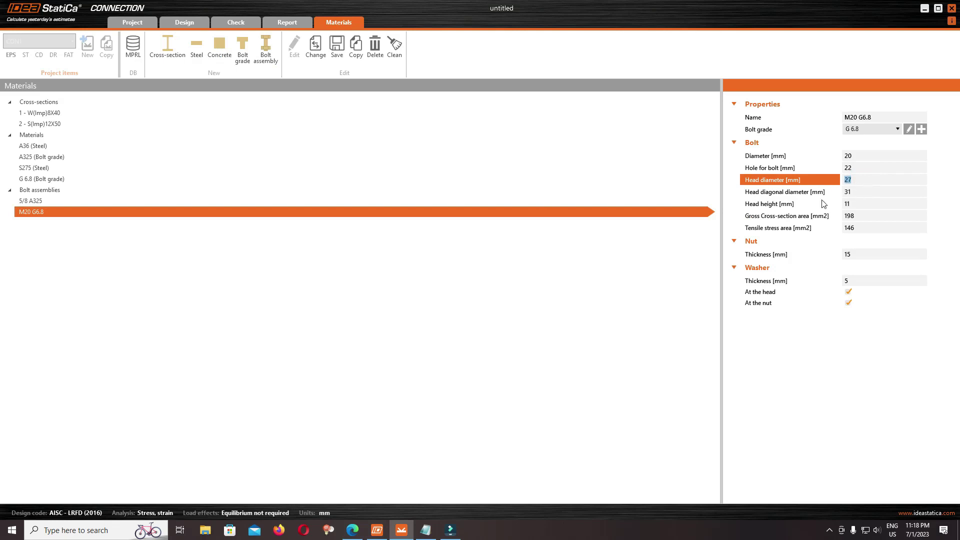
double_click(874, 157)
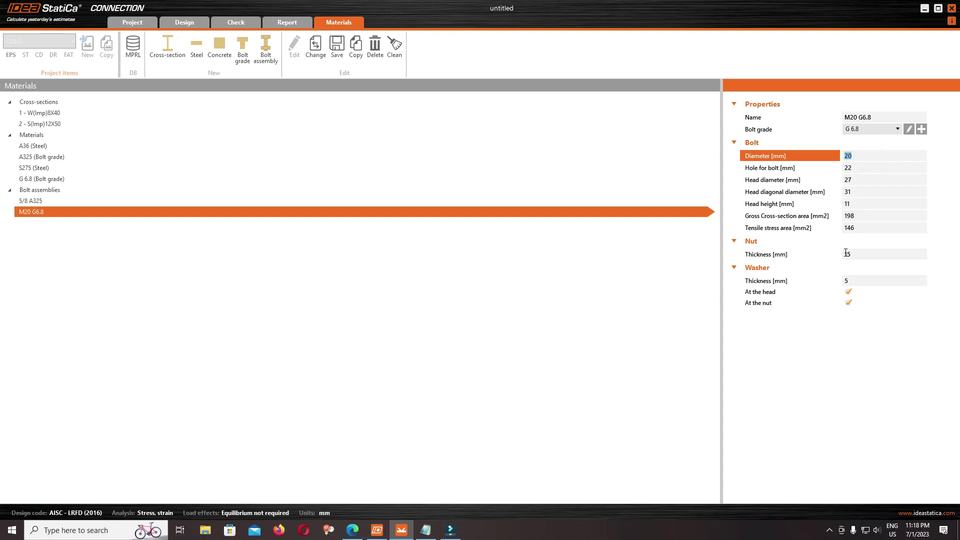
click(867, 231)
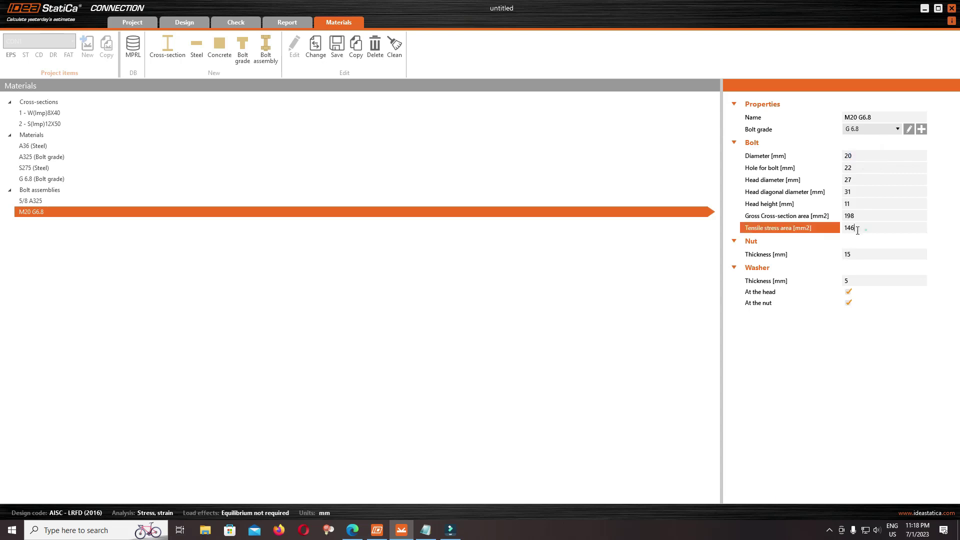
click(868, 216)
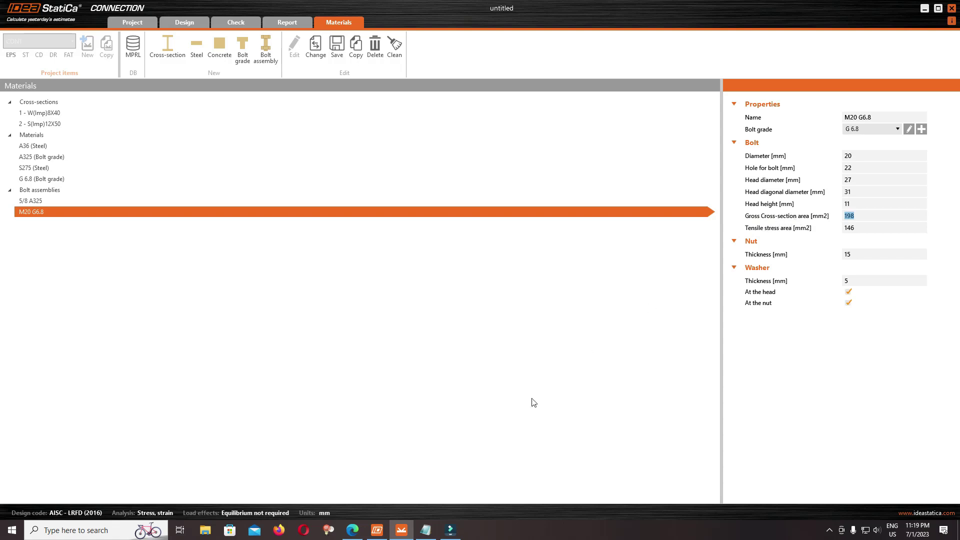
Step: Replace the gross cross-section area 198 with 314 copied from the web M20 row
click(354, 531)
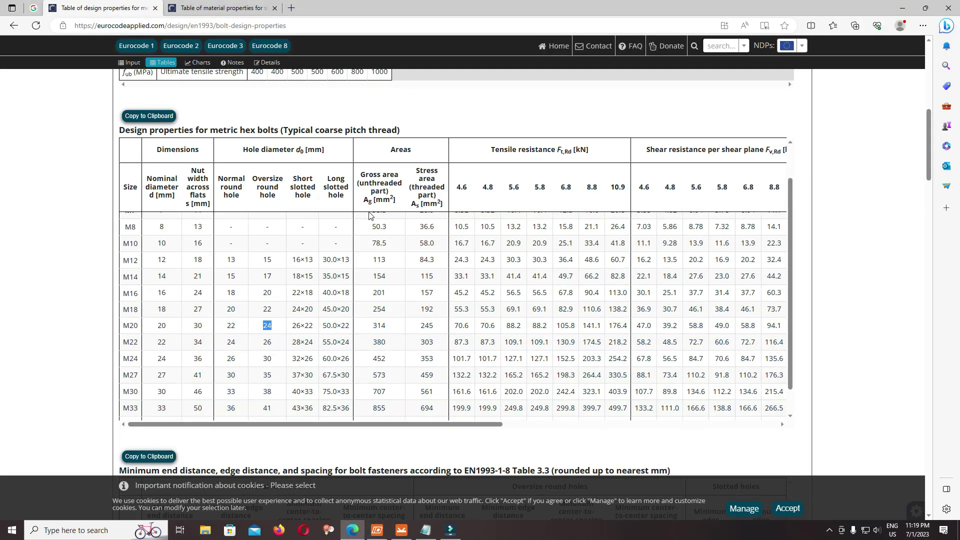
drag(369, 326, 387, 327)
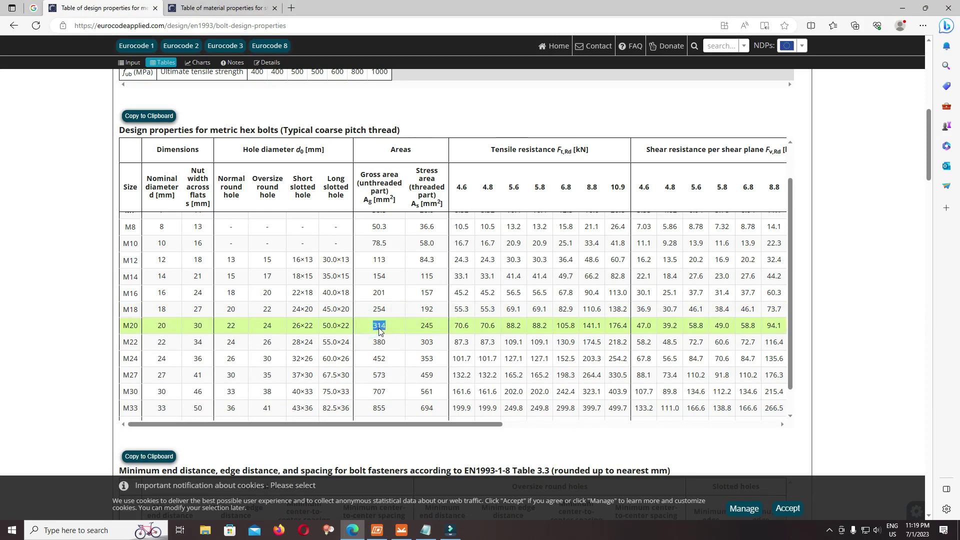
right_click(381, 327)
click(427, 141)
mouse_move(449, 530)
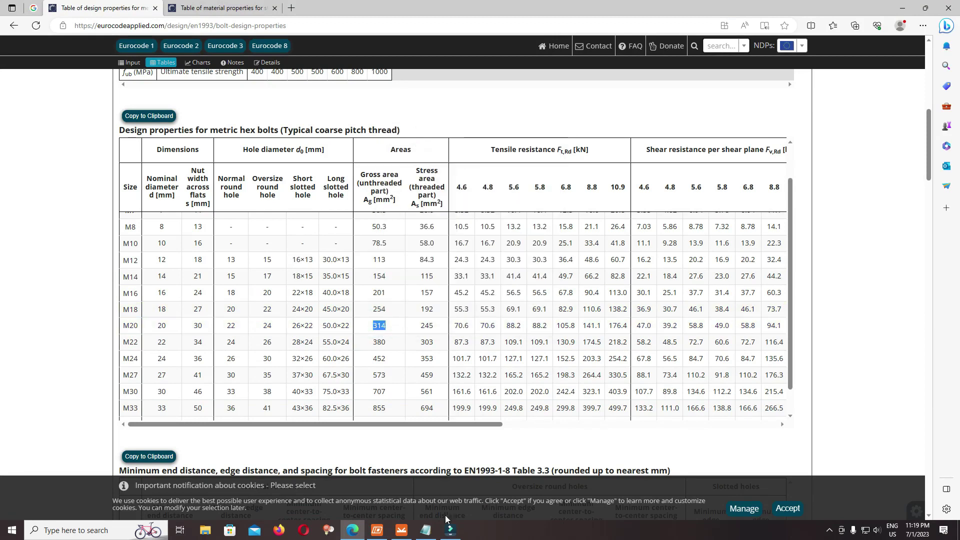
click(408, 497)
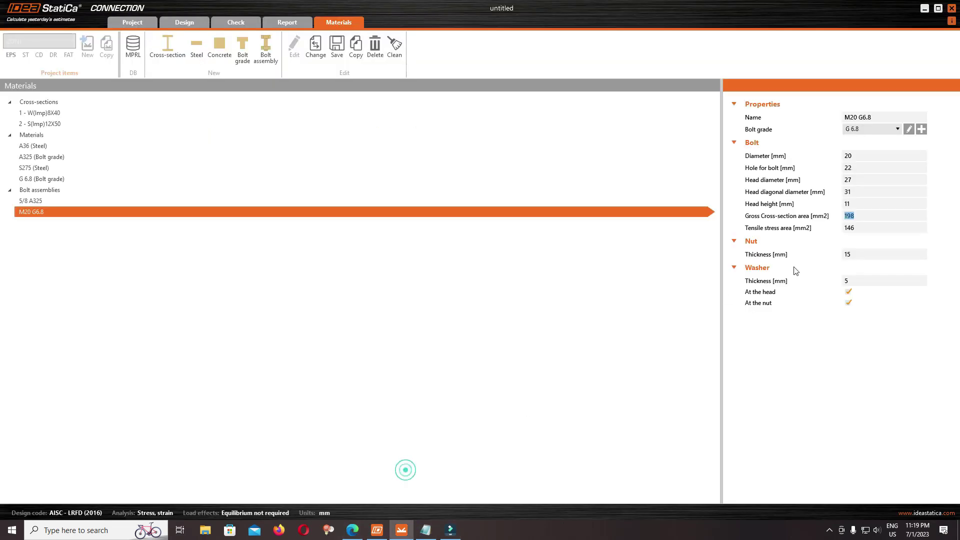
right_click(864, 216)
click(891, 244)
click(853, 216)
drag(853, 216, 813, 229)
key(BackSpace)
Step: Replace the tensile stress area 146 with 245 copied from the web M20 row
click(867, 225)
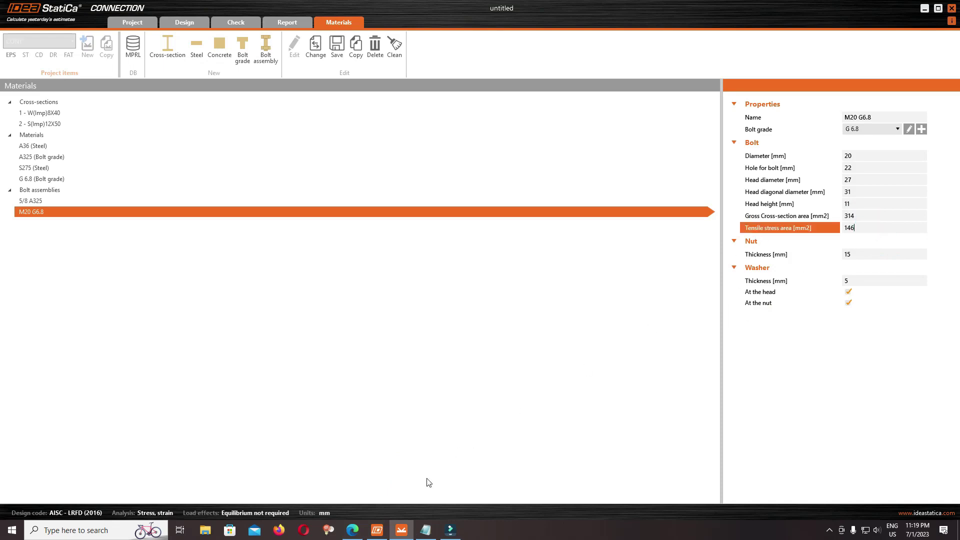
click(377, 533)
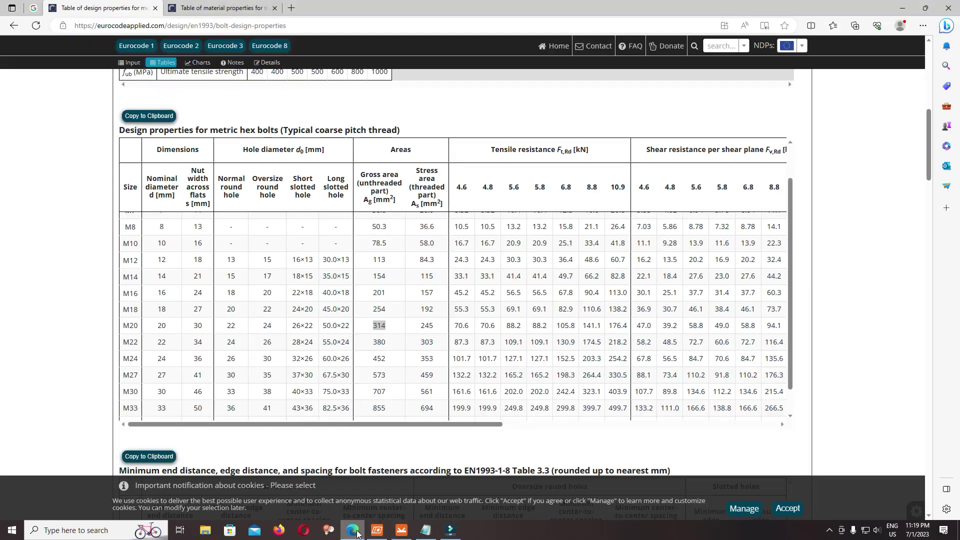
double_click(433, 327)
right_click(433, 327)
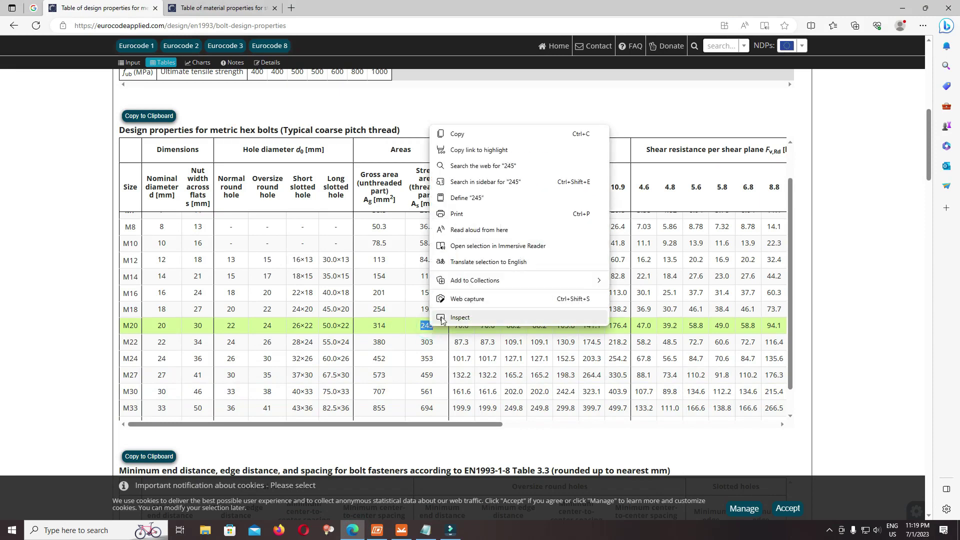
click(488, 134)
key(alt+Tab)
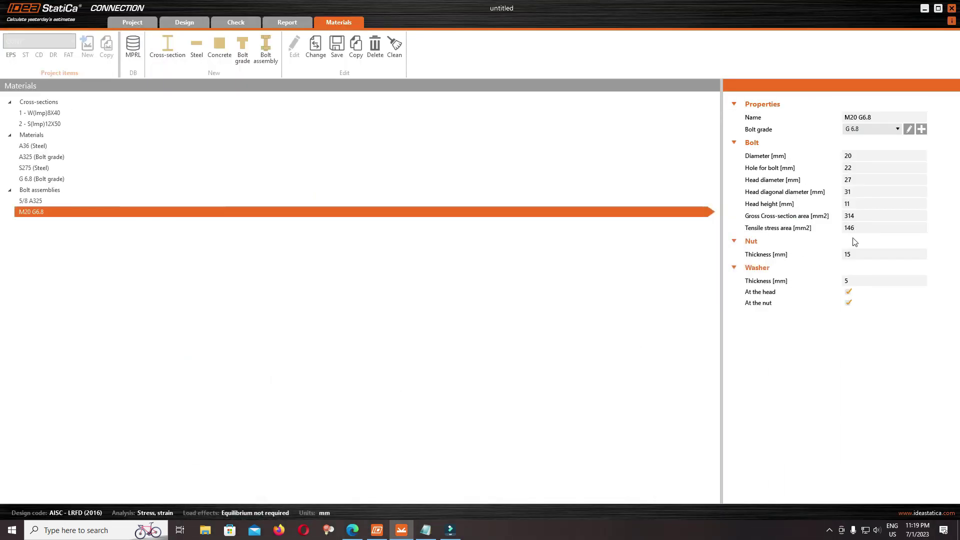
double_click(854, 228)
right_click(852, 229)
click(871, 255)
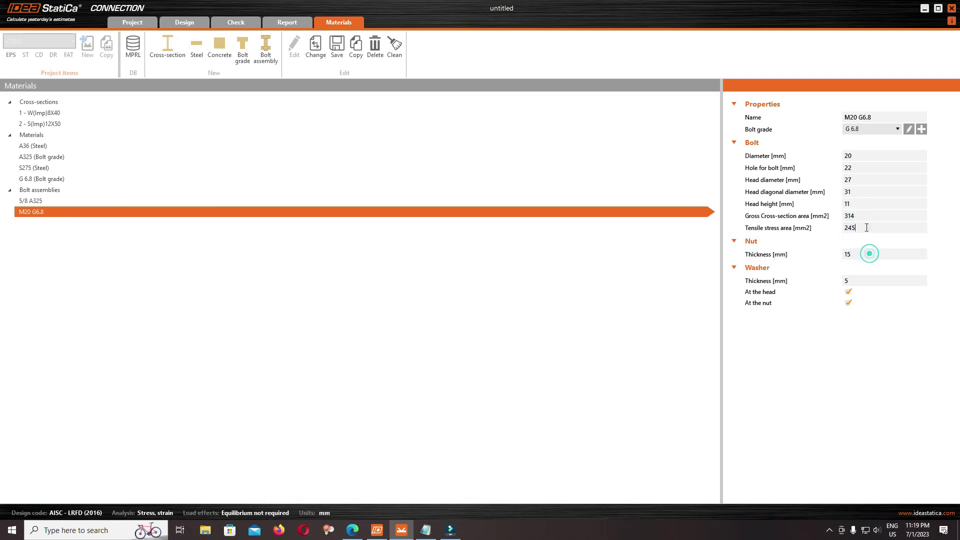
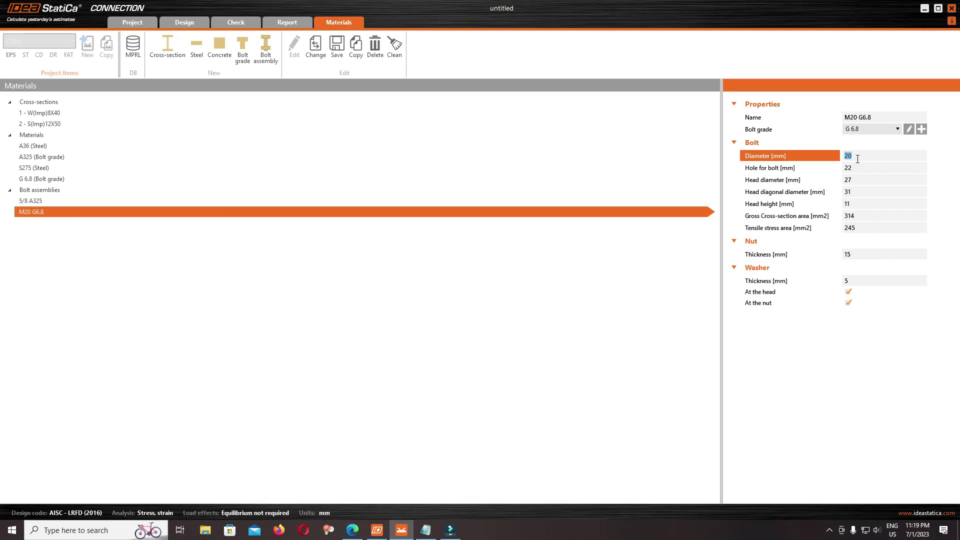
Step: Check the M20 G6.8 bolt's gross and tensile stress areas, then start adding it to MPRL
click(855, 215)
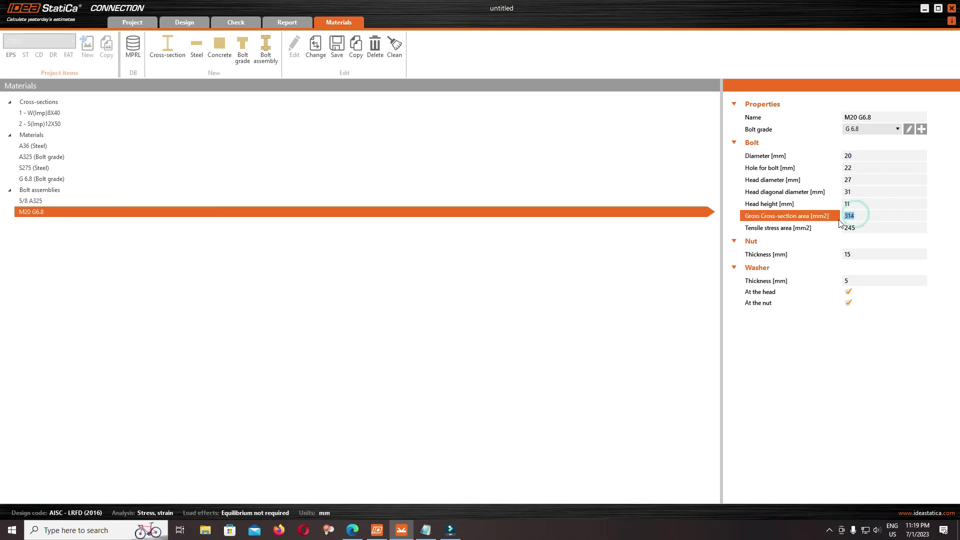
drag(861, 229, 838, 238)
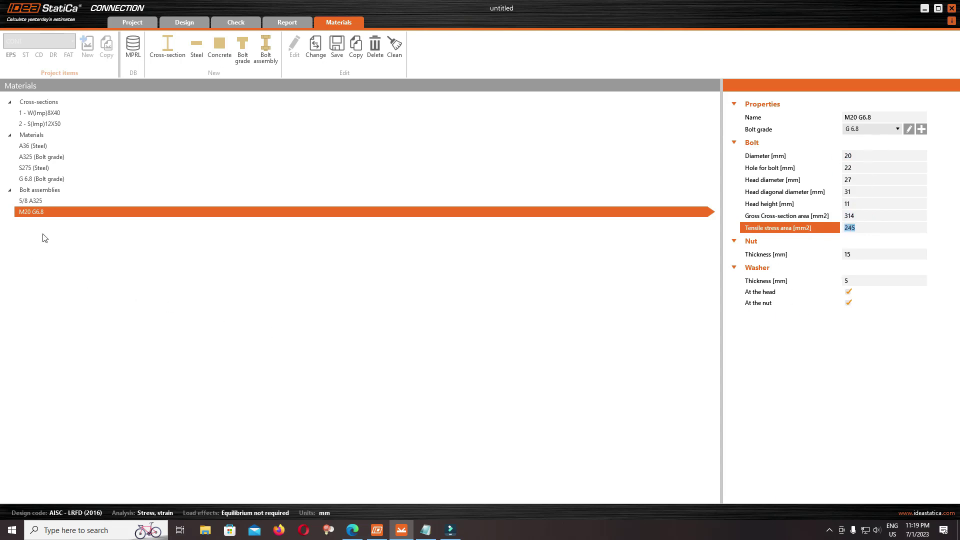
click(337, 49)
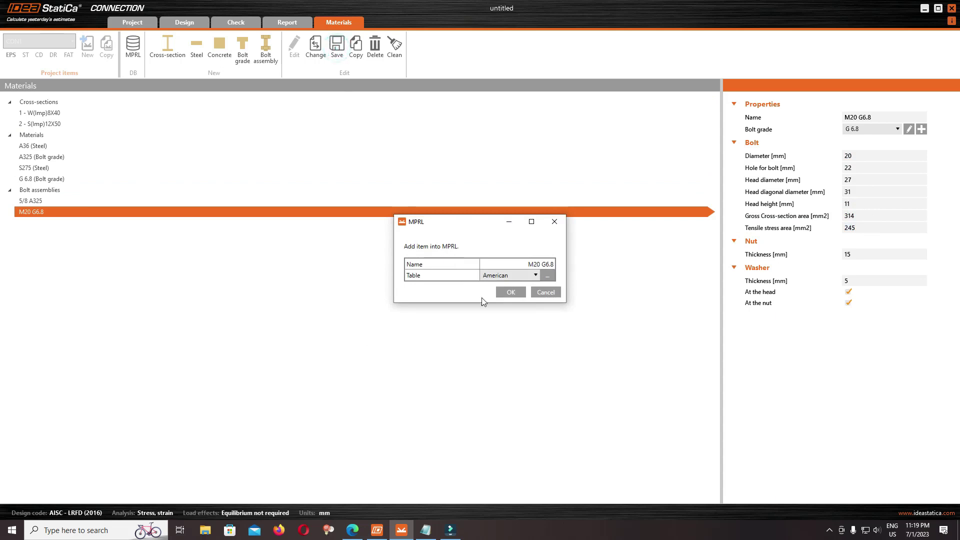
Step: Create a new MPRL table named 'M20 G6.8' and add the bolt assembly to it
click(548, 275)
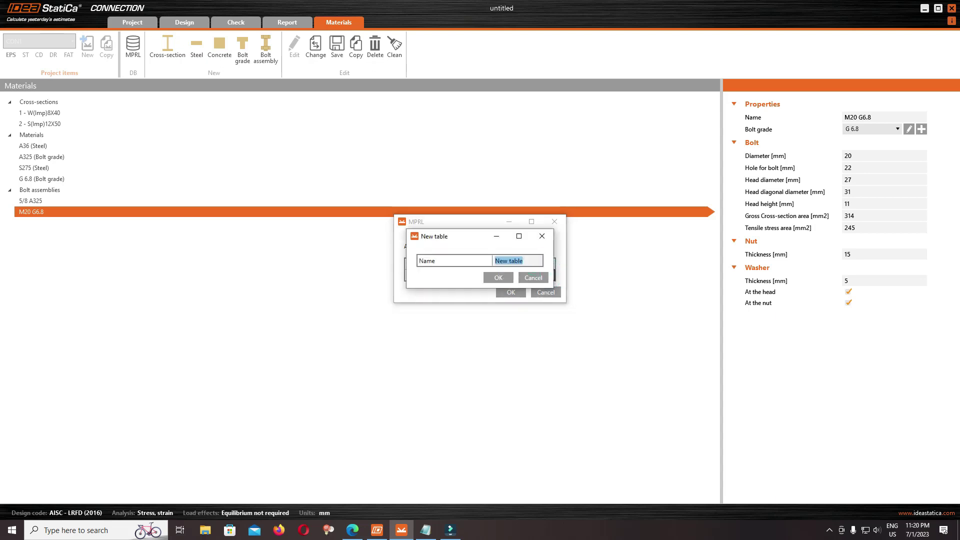
text(M20)
text( G6.8)
click(498, 278)
click(510, 293)
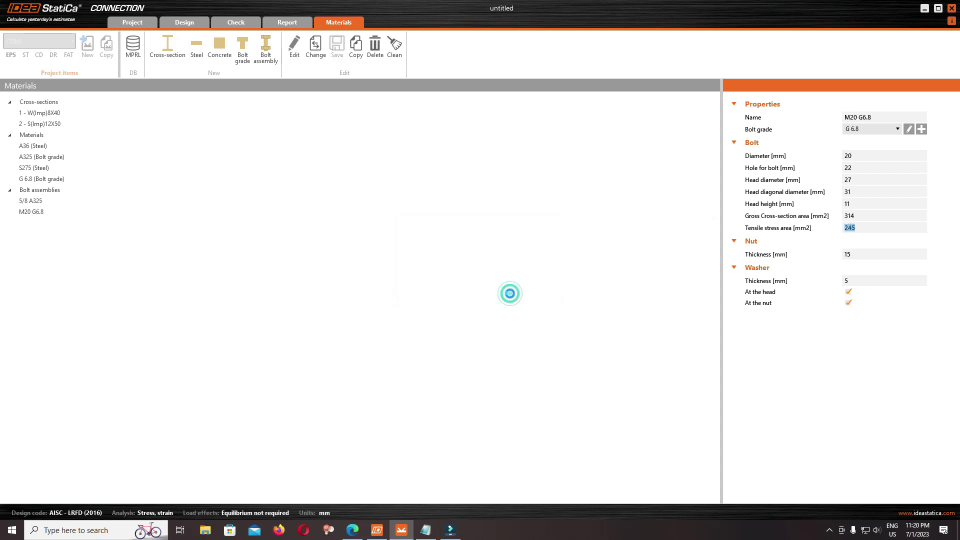
Step: Set fin plate FP1's bolts to M20 G6.8, then select beam B and column C
click(187, 22)
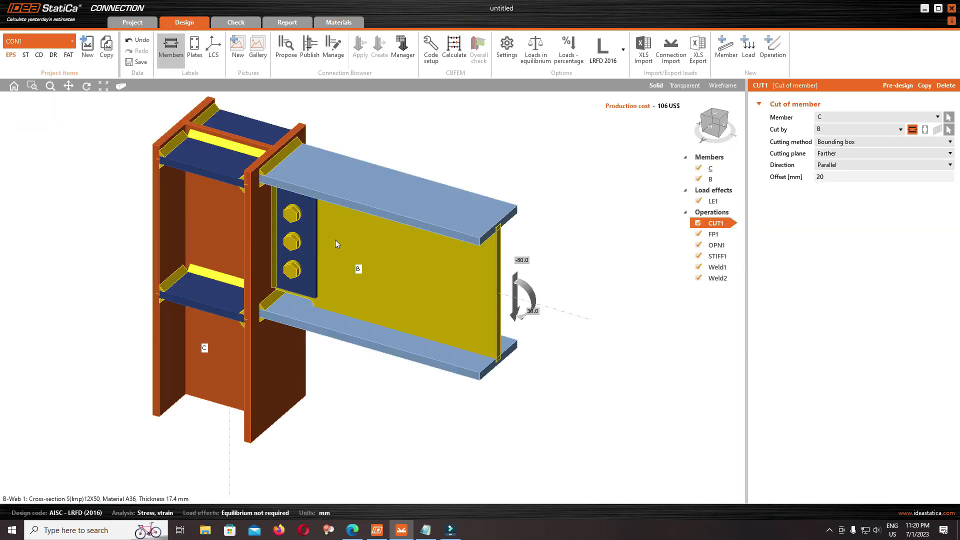
click(293, 244)
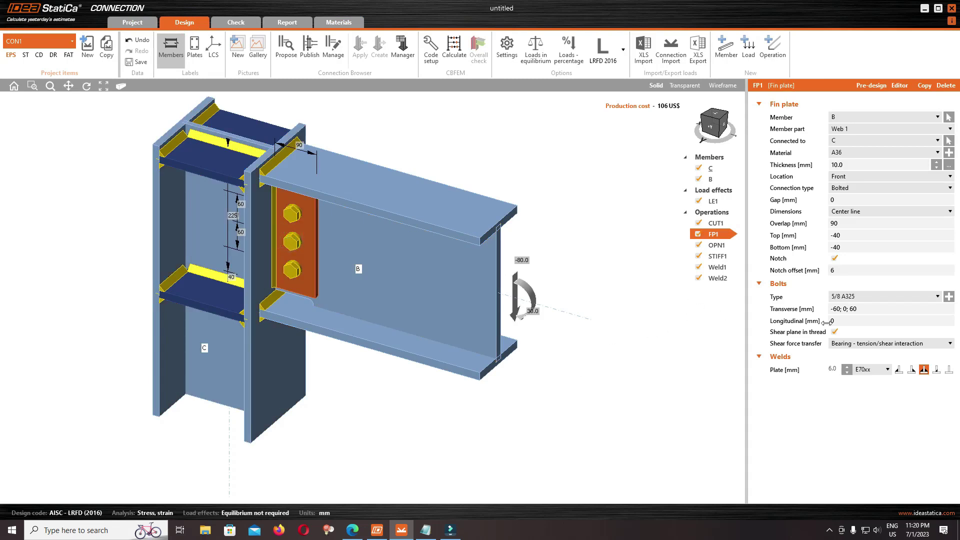
click(874, 298)
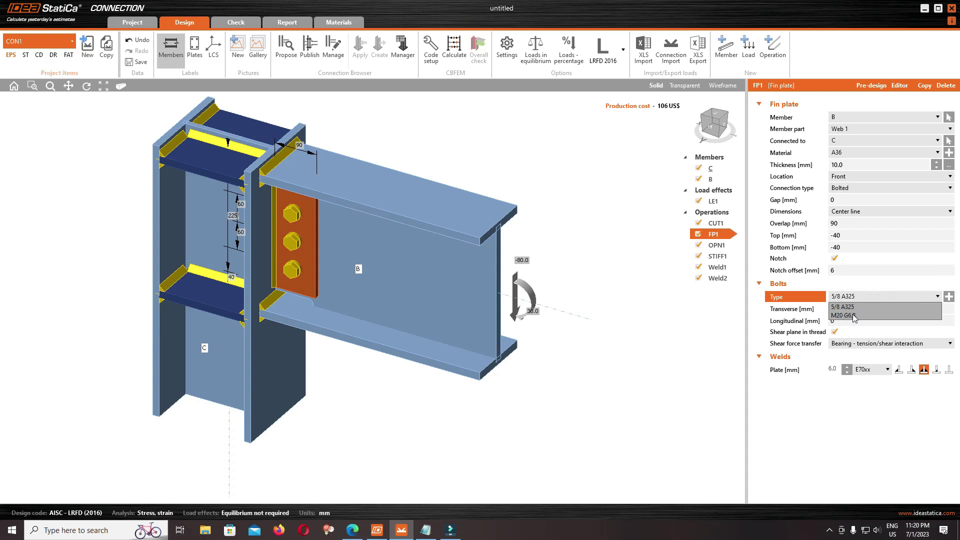
click(849, 315)
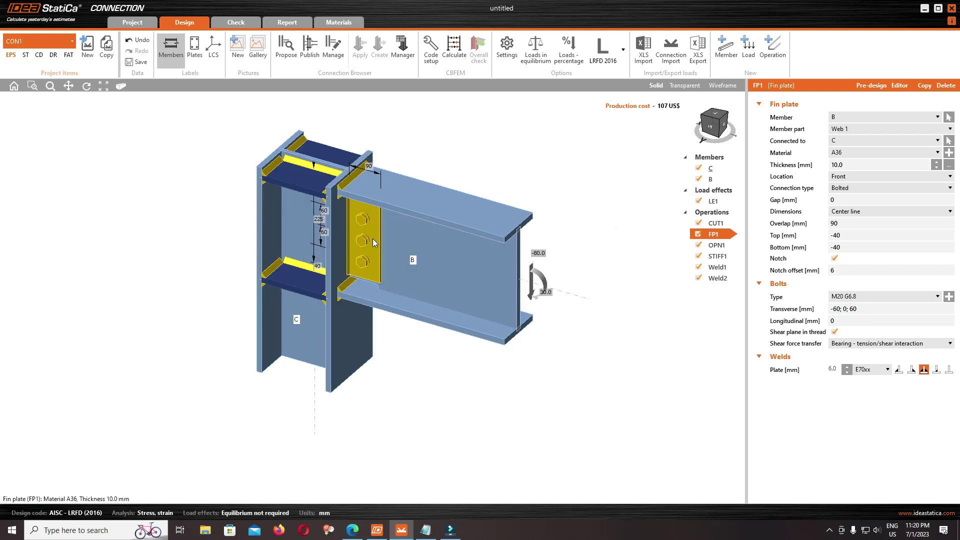
click(415, 240)
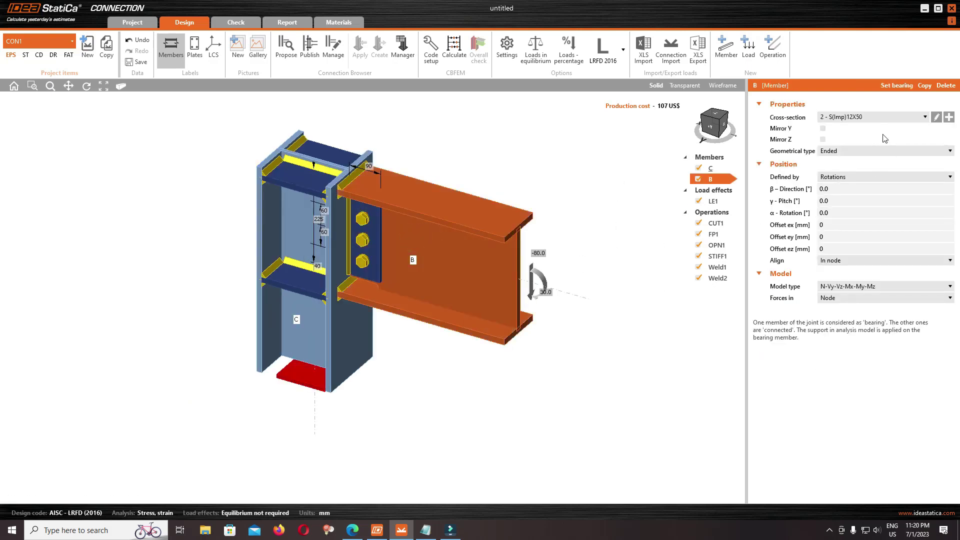
click(293, 327)
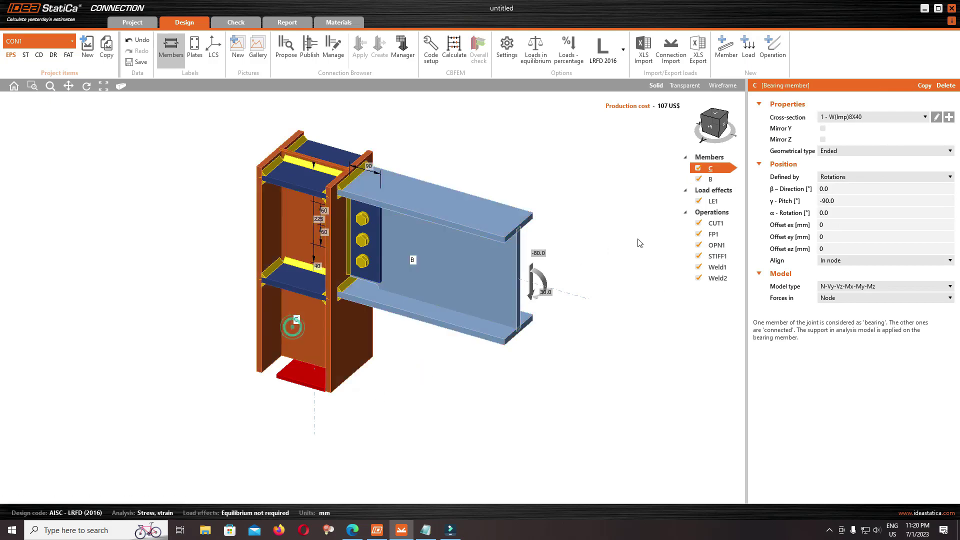
Step: Give column C a rolled W(Imp)10X22 I-section in S275 steel
click(948, 117)
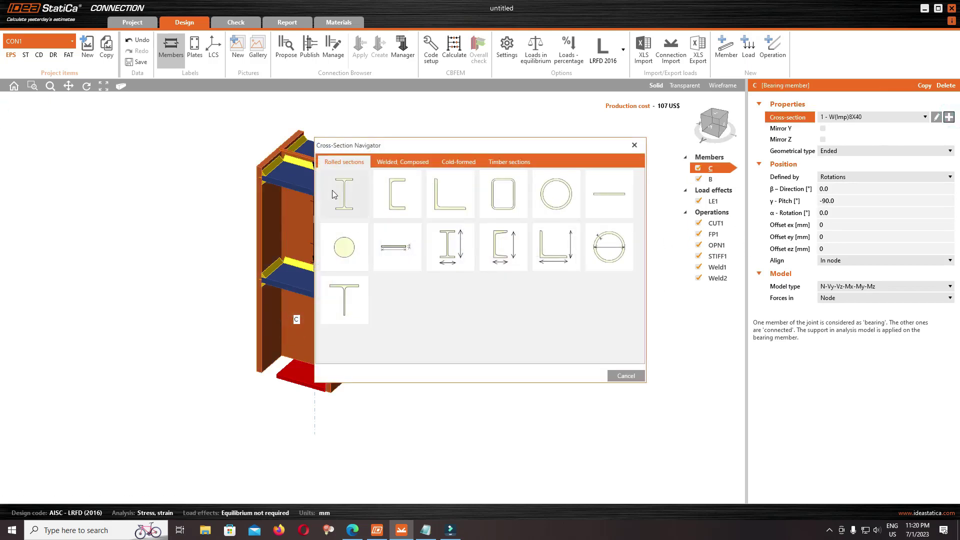
click(340, 193)
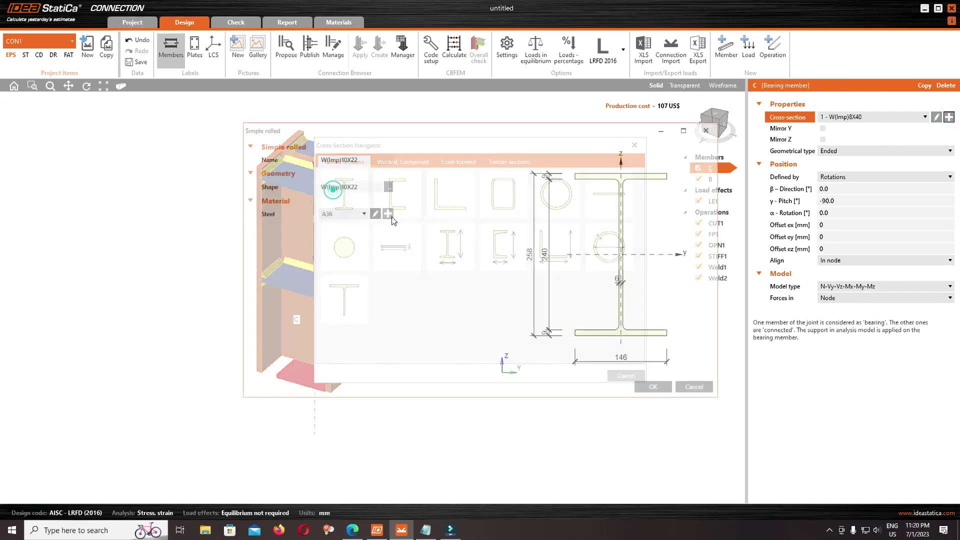
click(329, 216)
click(335, 234)
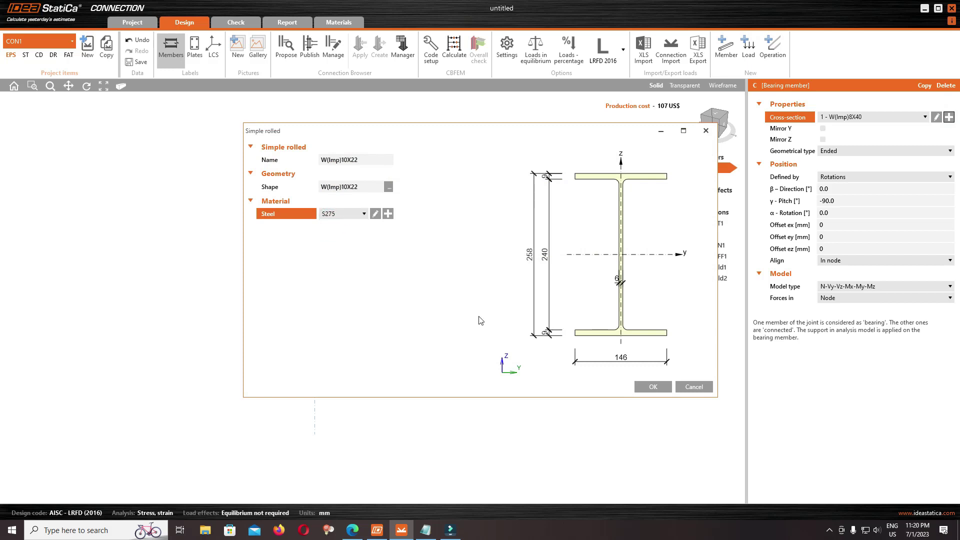
click(639, 386)
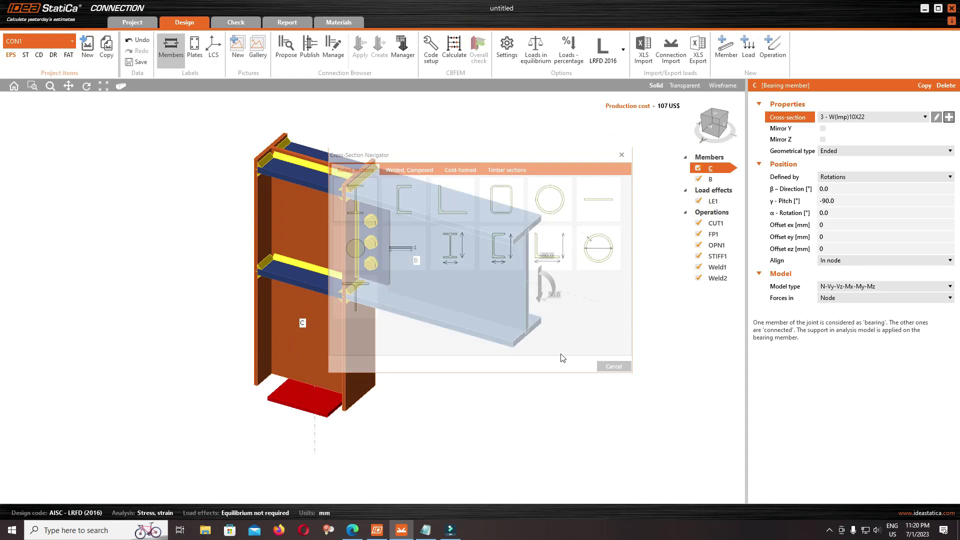
Step: Run the CBFEM calculation so the plate, bolt and weld checks pass
click(456, 47)
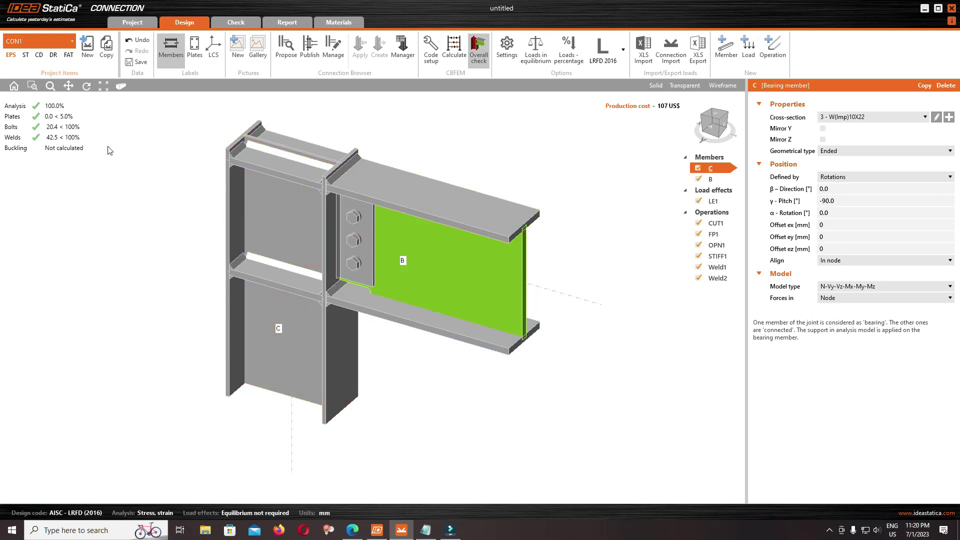
scroll(415, 242, up, 1)
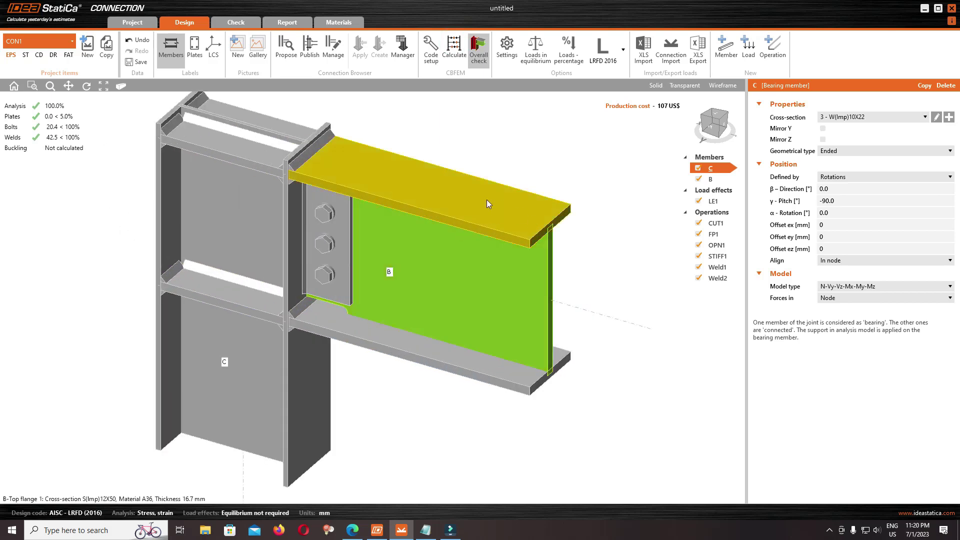
scroll(323, 143, up, 2)
scroll(322, 143, down, 1)
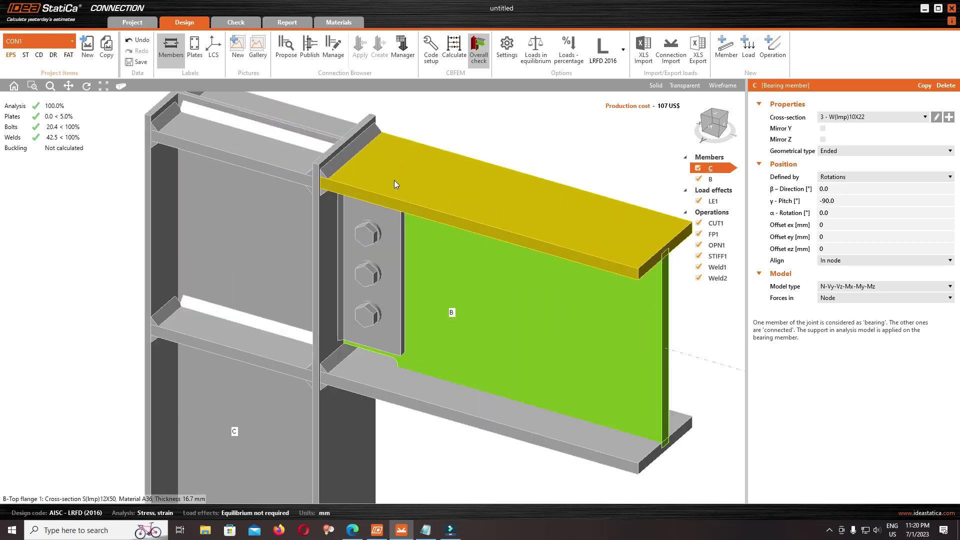
scroll(405, 191, down, 2)
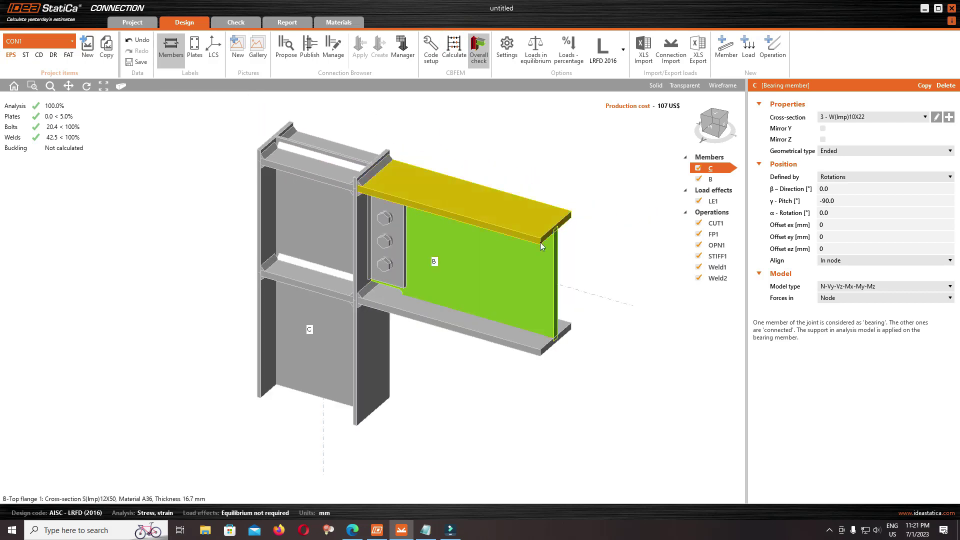
click(832, 532)
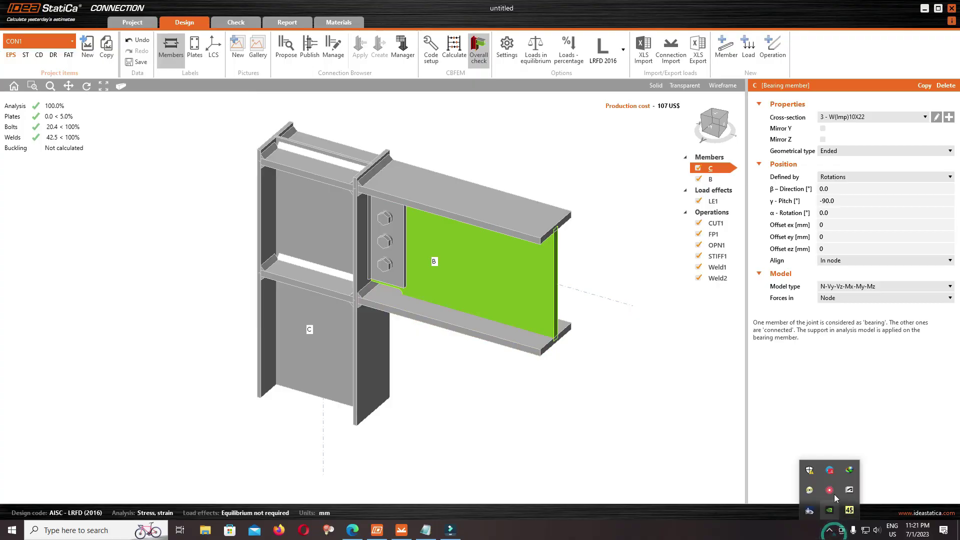